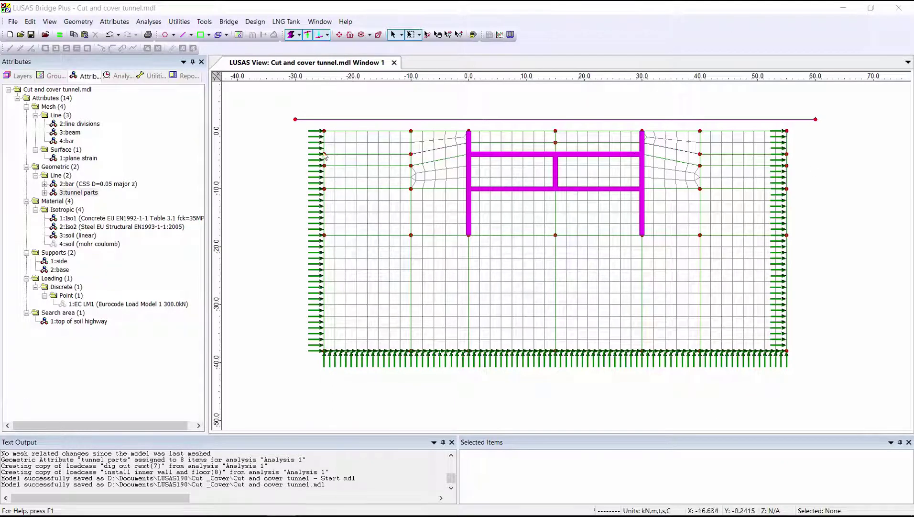
Check the Ko initialisation coefficient of the linear soil material
double_click(76, 236)
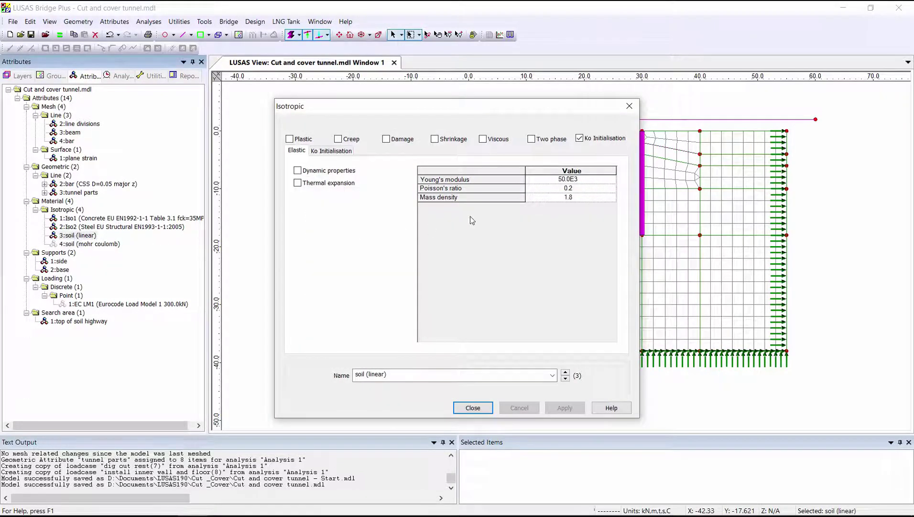
left_click(338, 151)
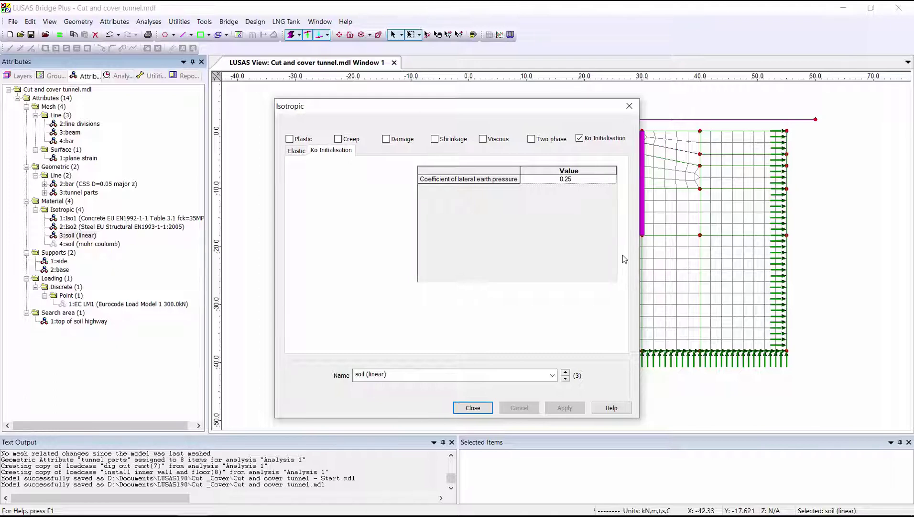
left_click(473, 408)
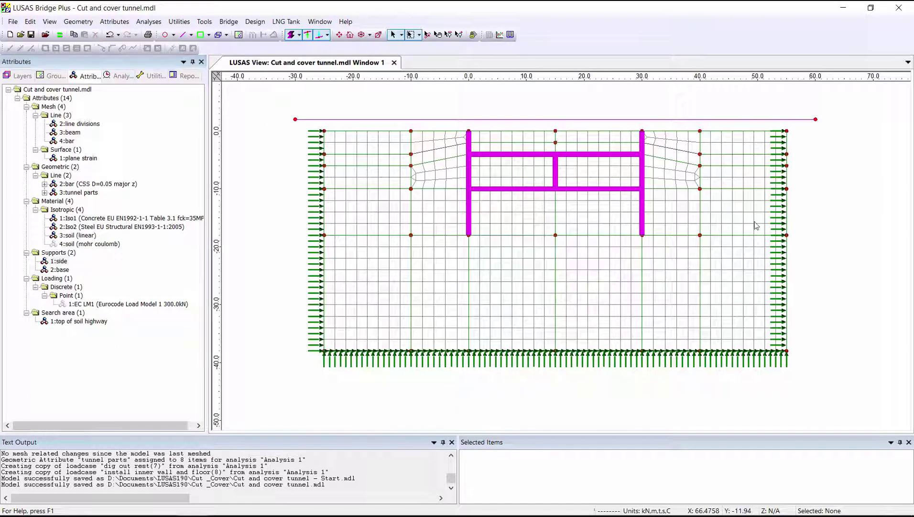
Review the side support and the base support, which fixes X and Y translation
double_click(59, 261)
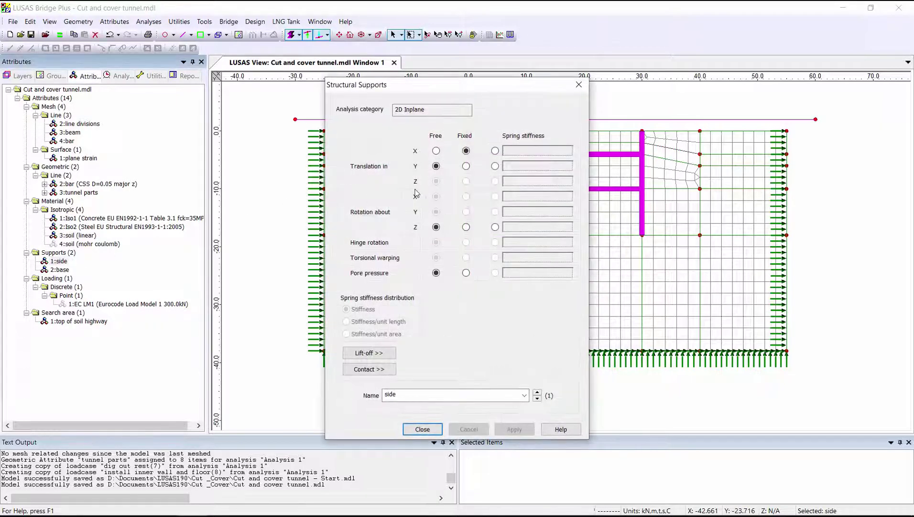
left_click(423, 429)
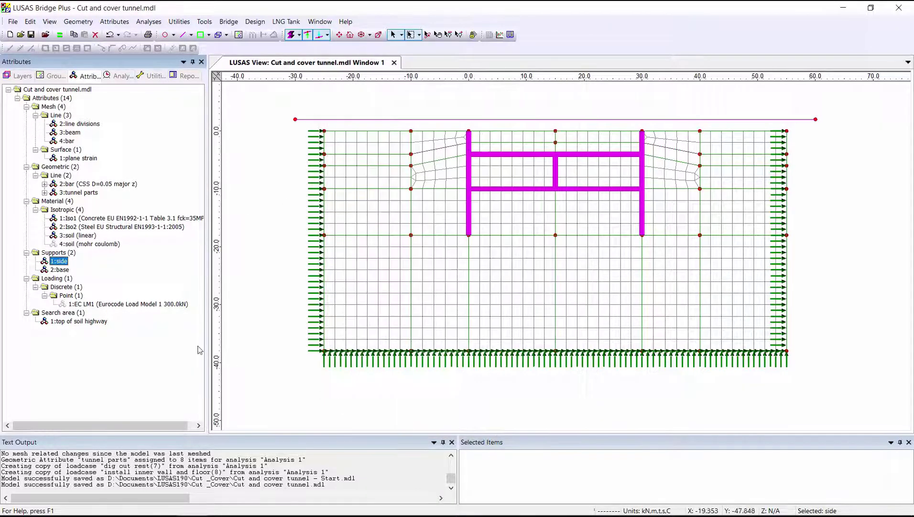
double_click(59, 269)
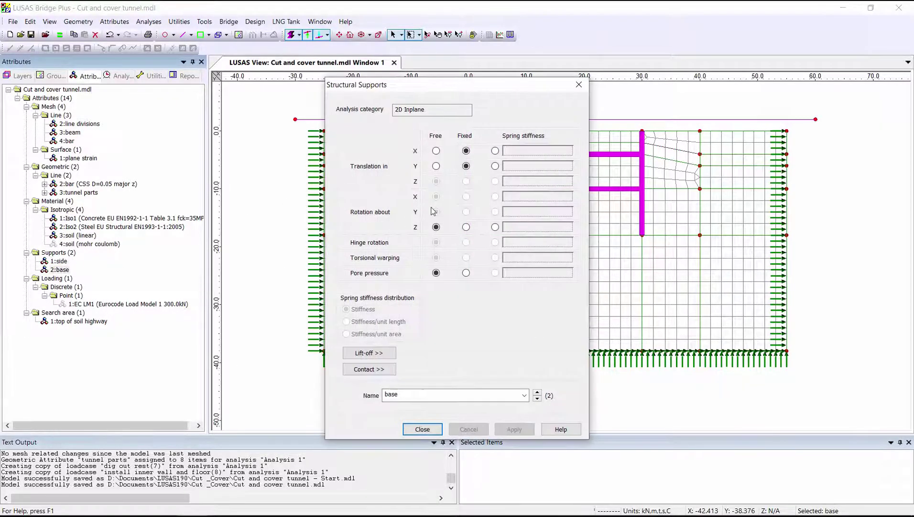
left_click(424, 429)
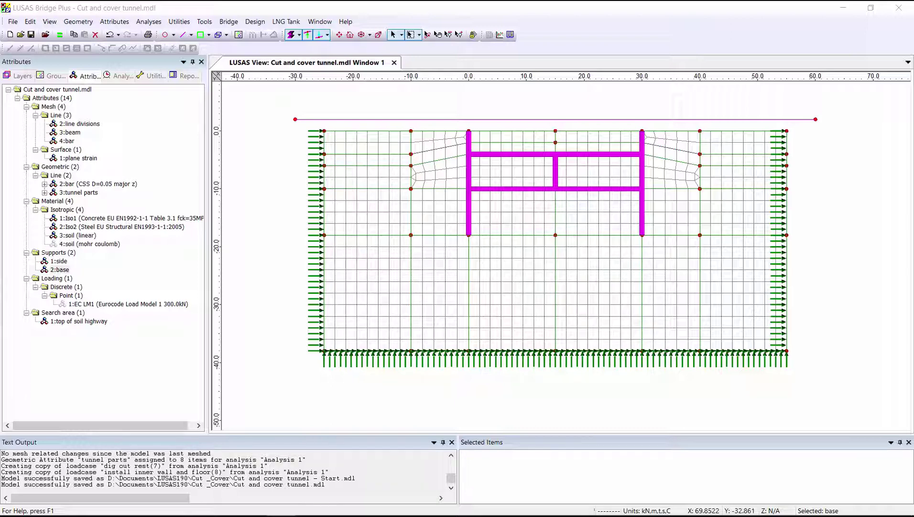
Show the Analysis 1 construction stages and create the Deact1 deactivation attribute
left_click(119, 78)
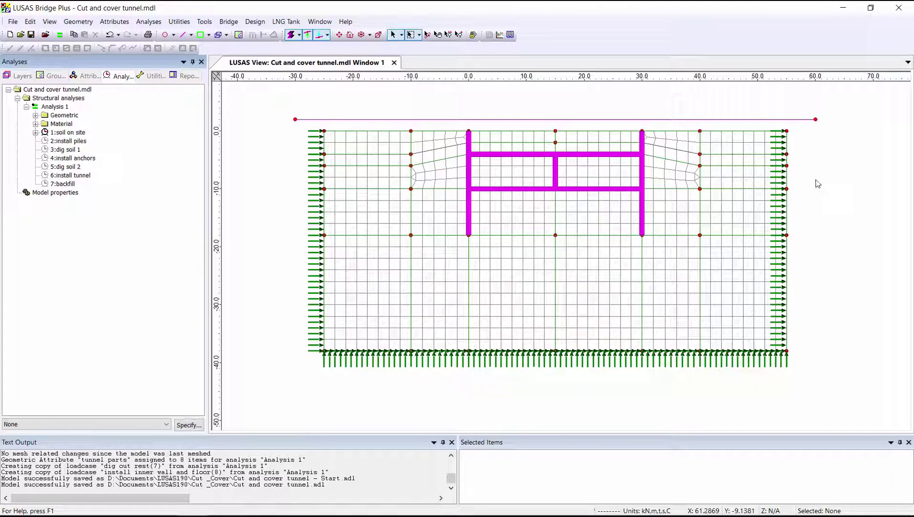
left_click(115, 23)
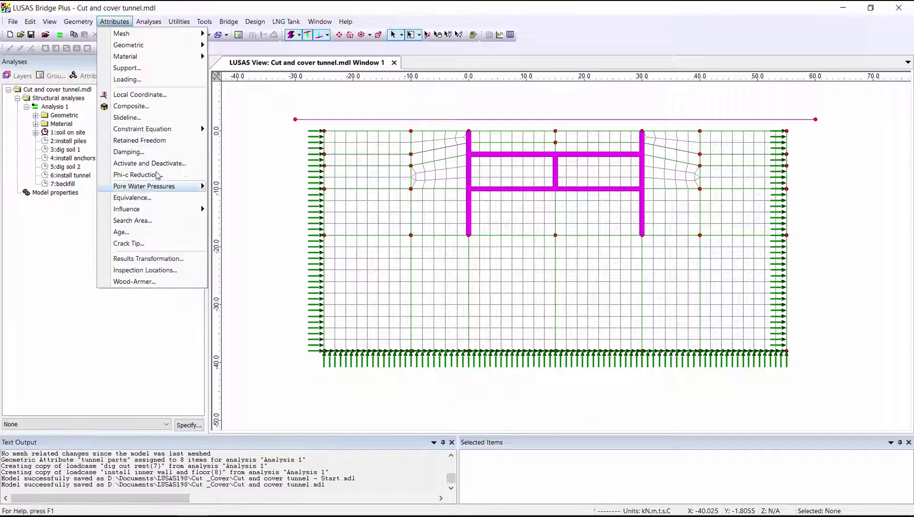
left_click(162, 163)
left_click(374, 224)
left_click(405, 335)
left_click(440, 335)
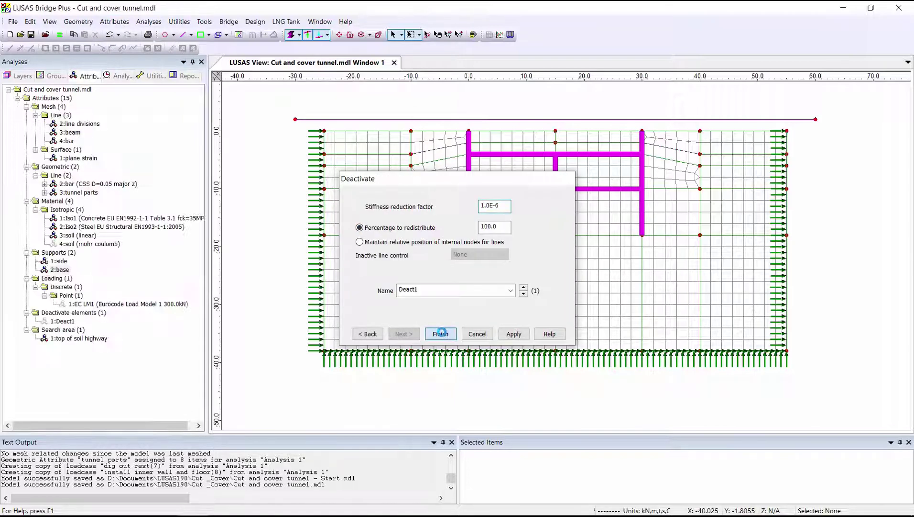
Select all Iso1 and Iso2 lines and apply Deact1 to the 15 lines at soil on site
right_click(112, 219)
left_click(150, 297)
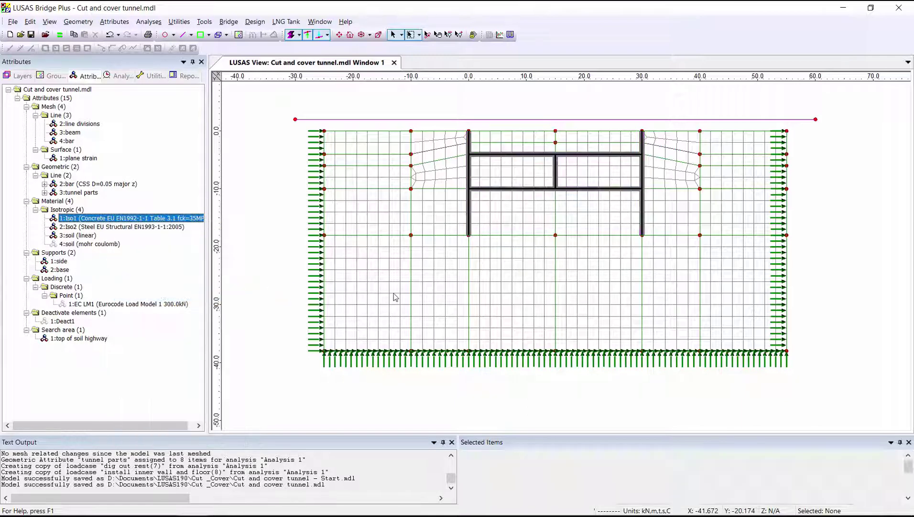
left_click(168, 229)
right_click(169, 232)
left_click(191, 306)
left_click(415, 240)
left_click(410, 310)
left_click_drag(66, 322, 399, 253)
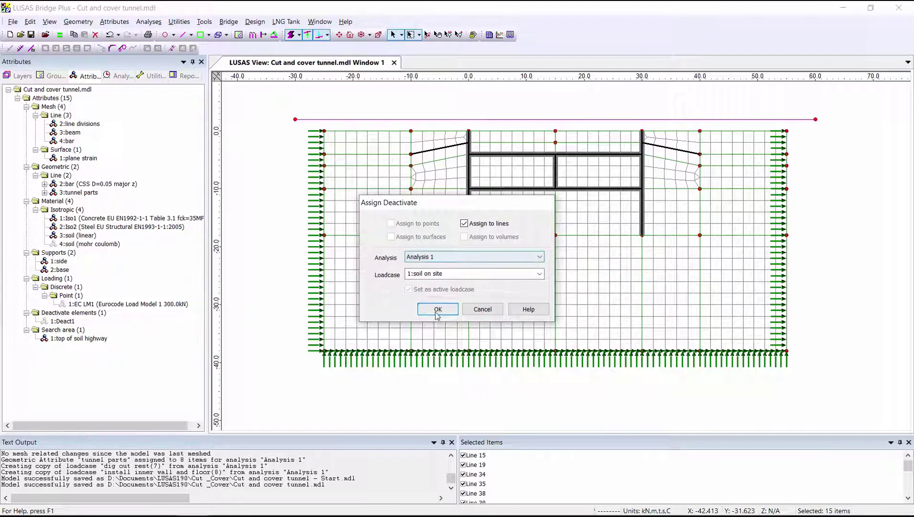
left_click(437, 309)
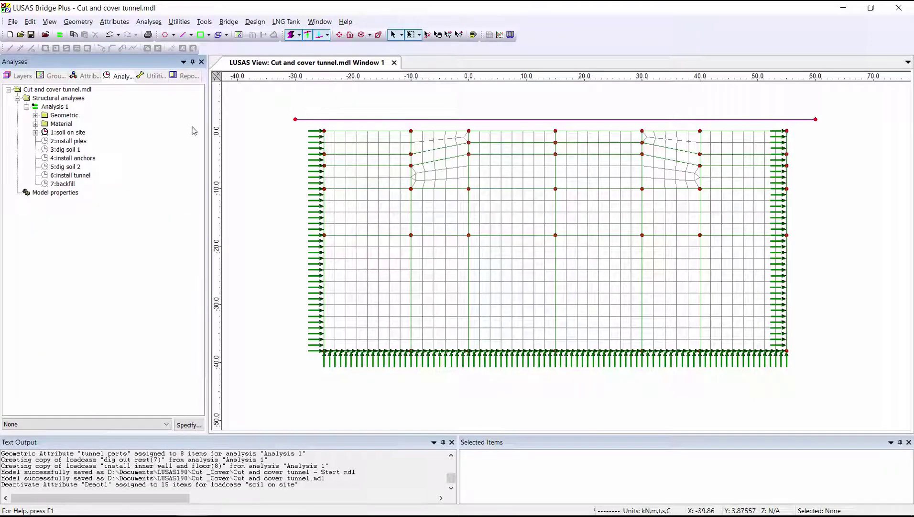
Create the Act1 activation attribute
left_click(114, 22)
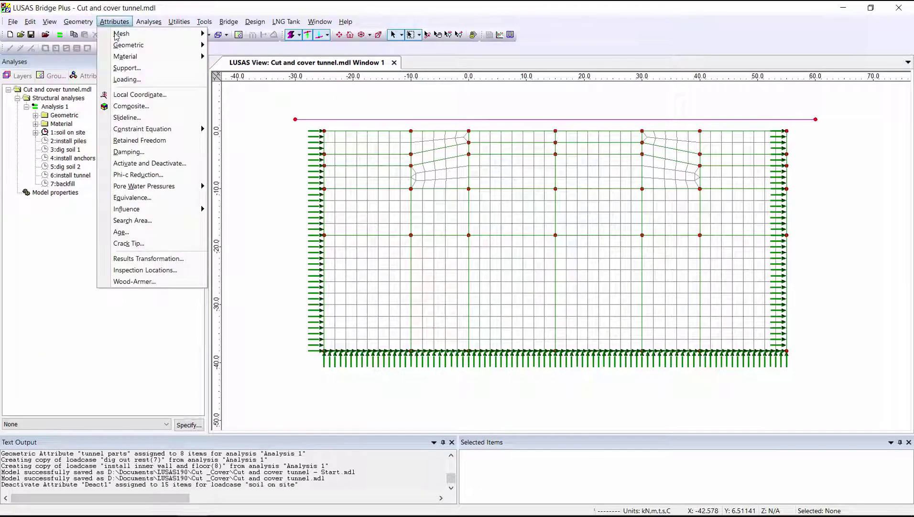
left_click(146, 163)
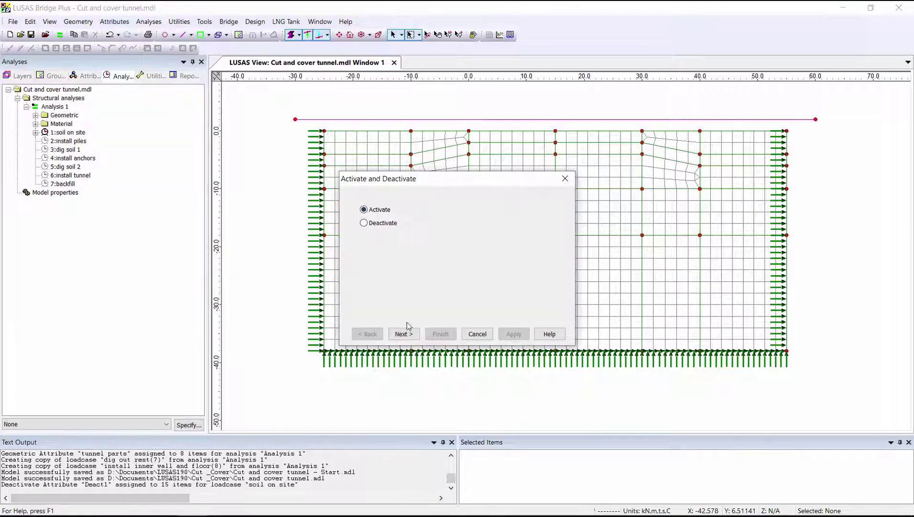
left_click(405, 333)
left_click(441, 333)
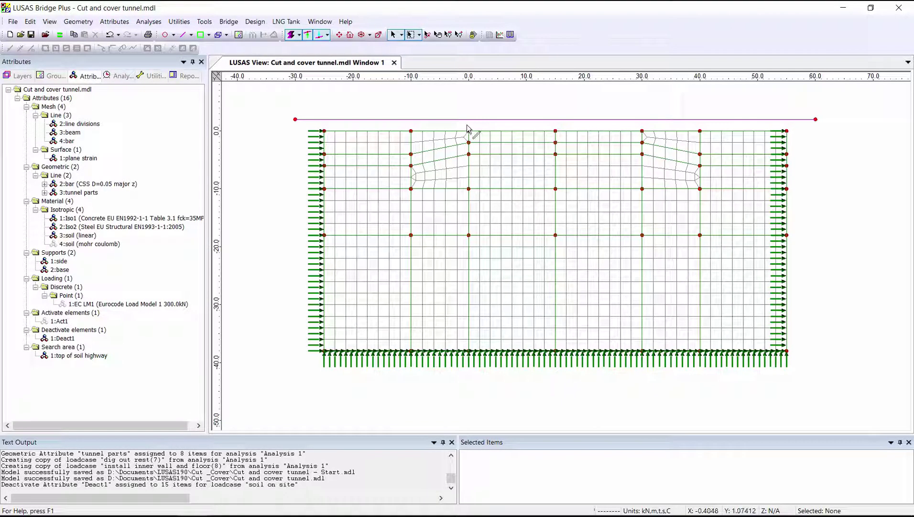
Apply Act1 to the left and right pile walls at the install piles loadcase
left_click_drag(466, 125, 495, 264)
left_click_drag(630, 117, 657, 245, "shift")
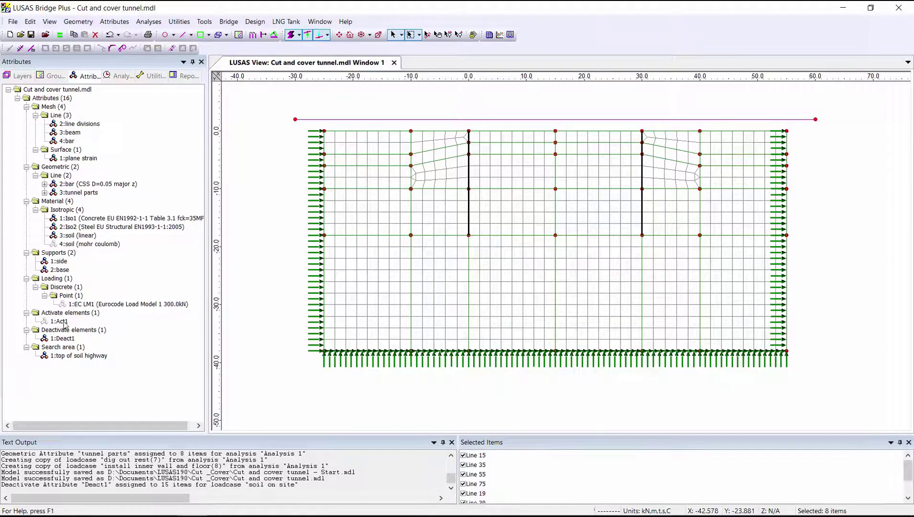
left_click_drag(64, 324, 403, 183)
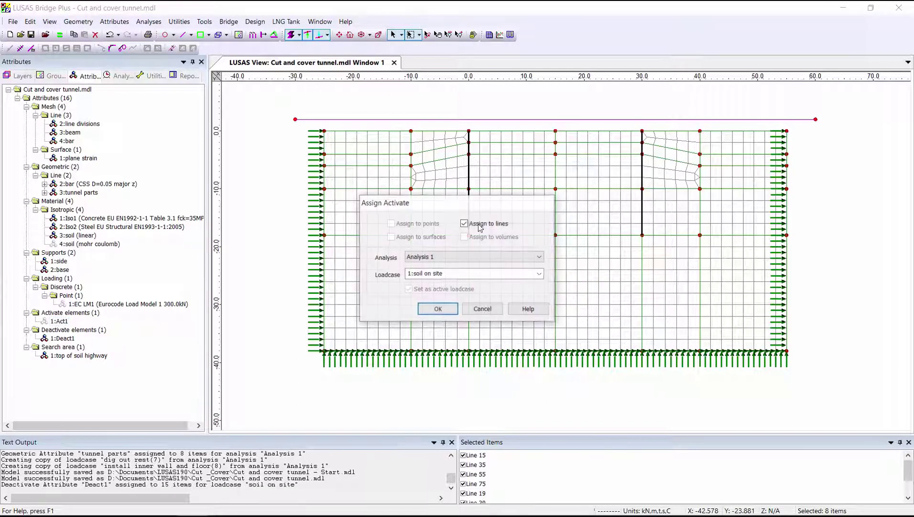
left_click(540, 273)
left_click(459, 289)
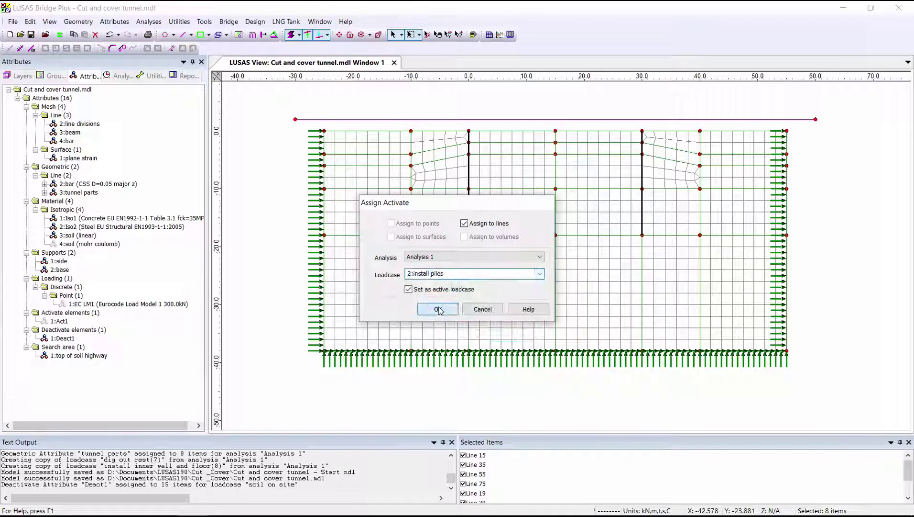
left_click(439, 310)
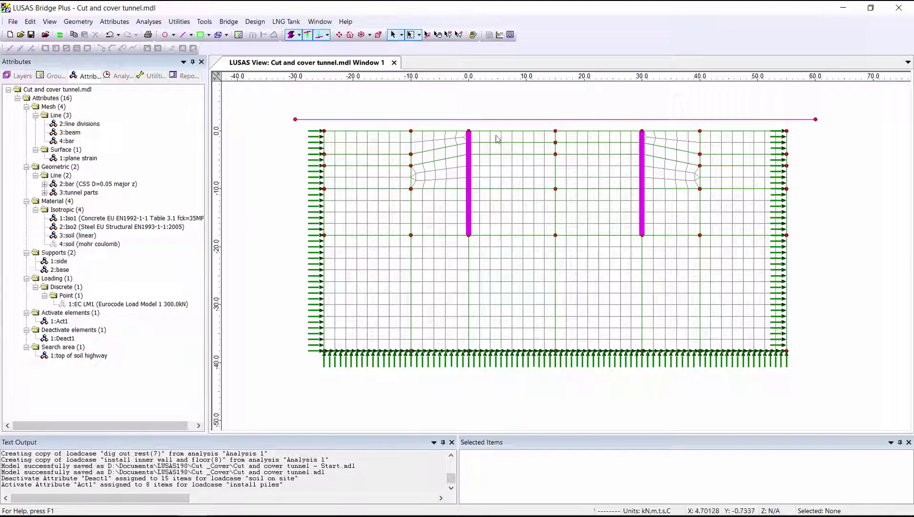
Deactivate top soil Surfaces 7 and 8 at the dig soil 1 loadcase
left_click(526, 138)
left_click(593, 143, "shift")
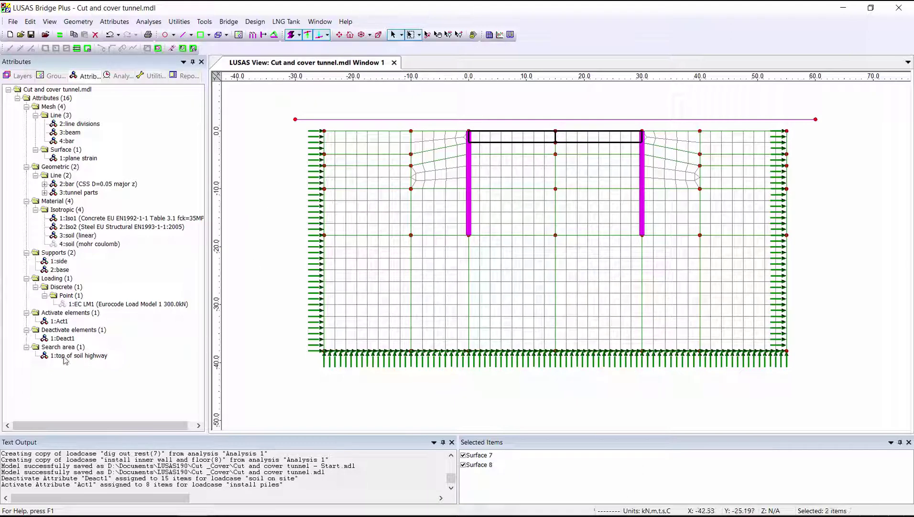
left_click(62, 338)
left_click_drag(62, 339, 526, 149)
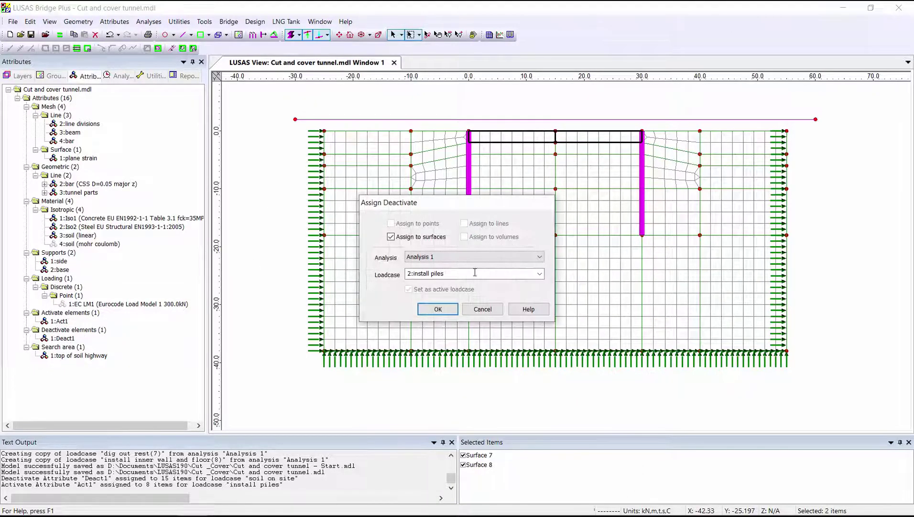
left_click(540, 273)
left_click(455, 297)
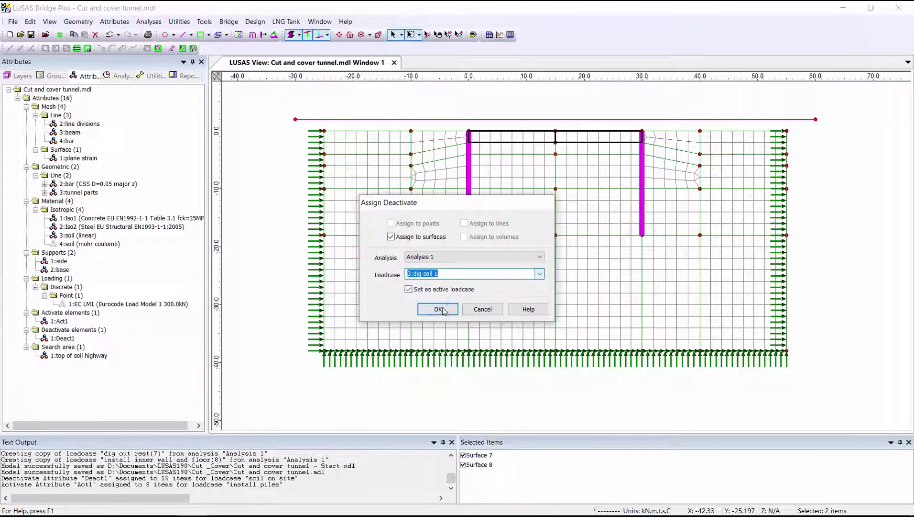
left_click(438, 310)
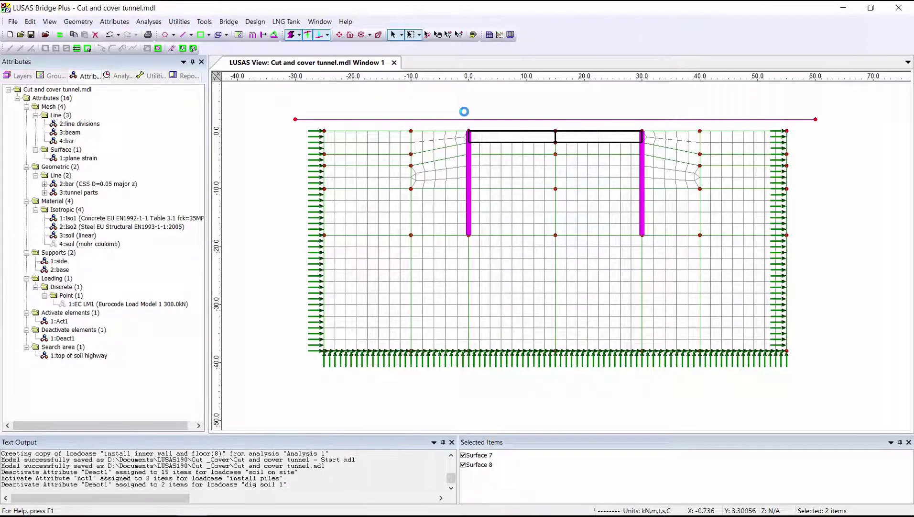
Activate both anchor lines at install anchors, then select the next soil block including Surface 20
left_click(454, 146)
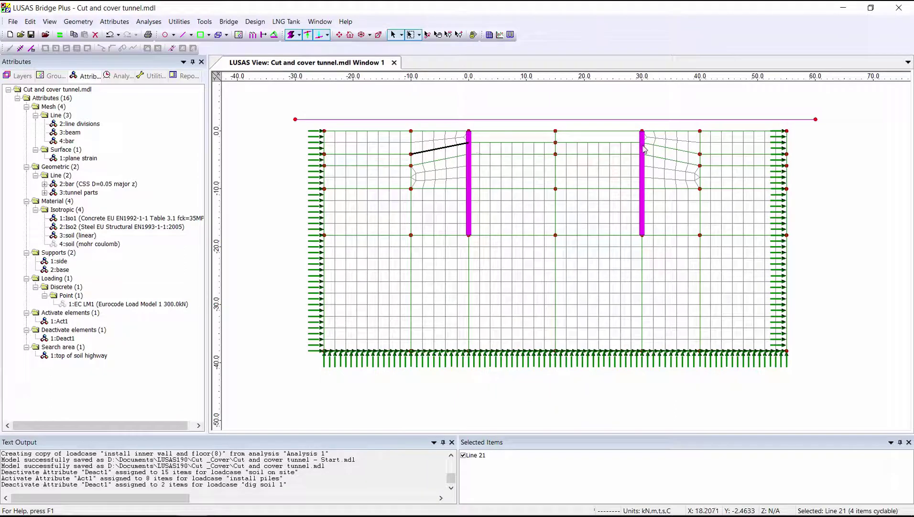
left_click(670, 149, "shift")
left_click_drag(86, 303, 380, 190)
left_click(540, 274)
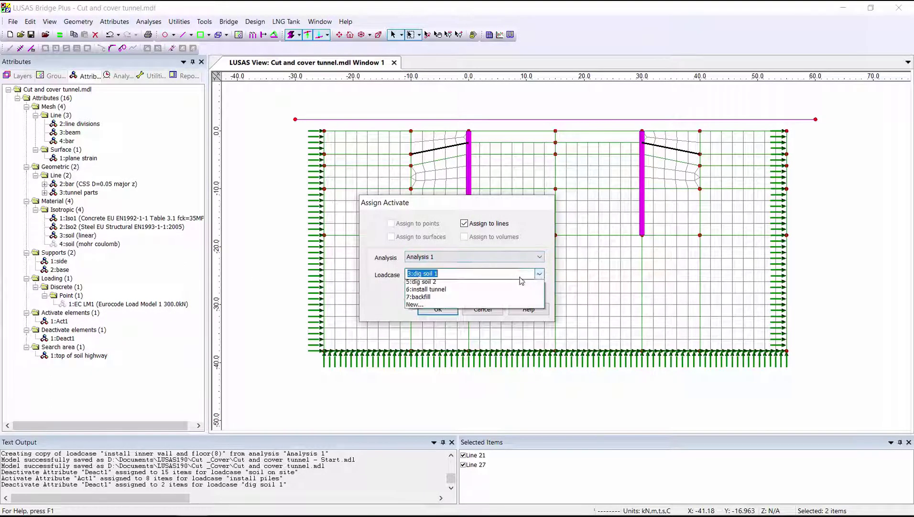
left_click(444, 306)
left_click(472, 308)
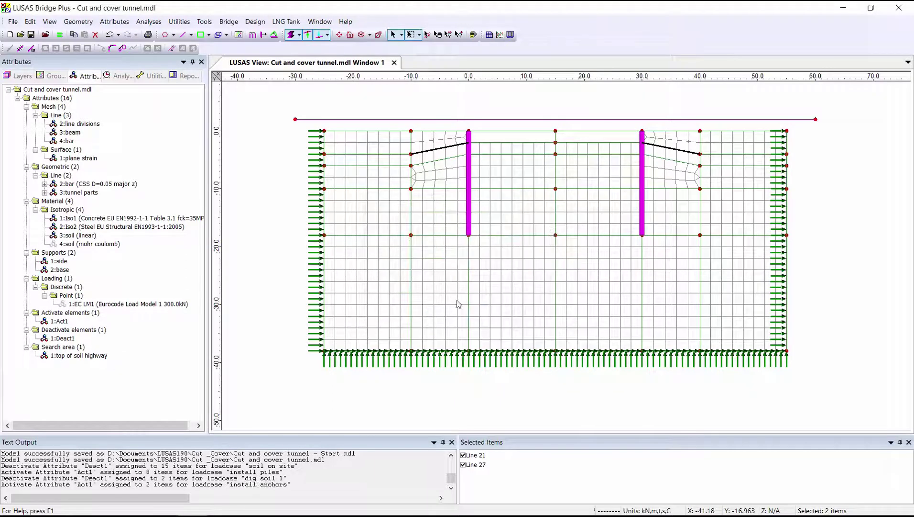
left_click(526, 151)
left_click(574, 150, "shift")
Deactivate the four selected soil surfaces at the dig soil 2 loadcase
left_click(597, 172, "shift")
left_click(510, 173, "shift")
left_click_drag(62, 338, 420, 219)
left_click(540, 273)
left_click(445, 316)
left_click(438, 310)
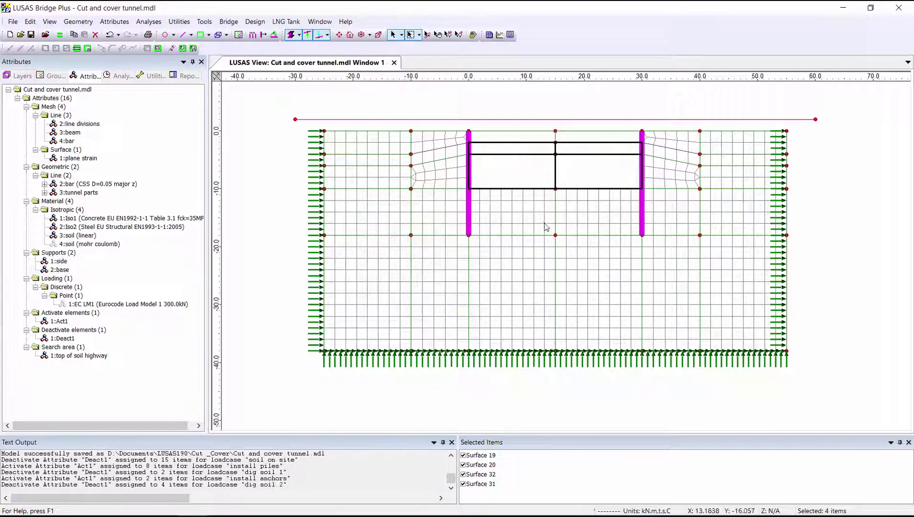
Apply Act1 to the five tunnel lines at the install tunnel loadcase
left_click(538, 189)
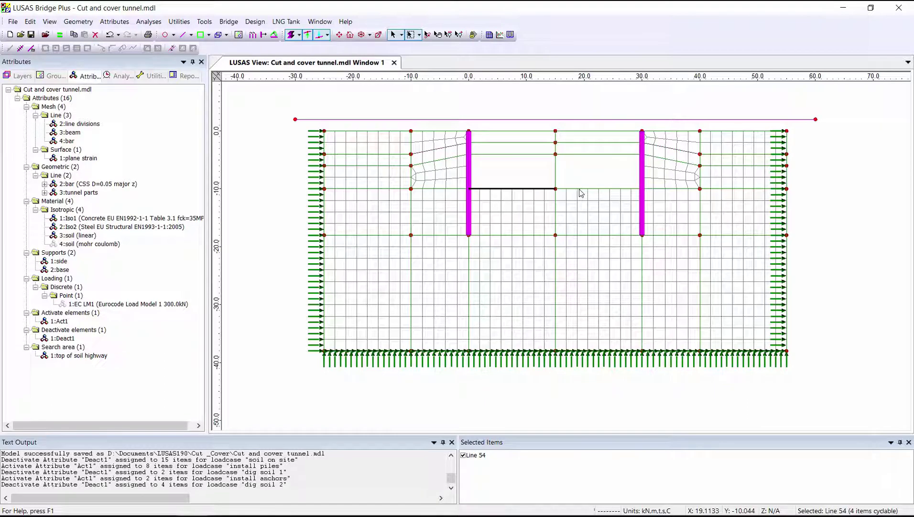
left_click(554, 181, "shift")
left_click(555, 174, "shift")
left_click(569, 155, "shift")
left_click(527, 155, "shift")
left_click_drag(60, 321, 506, 175)
left_click(540, 274)
left_click(454, 325)
key("Down")
left_click(438, 309)
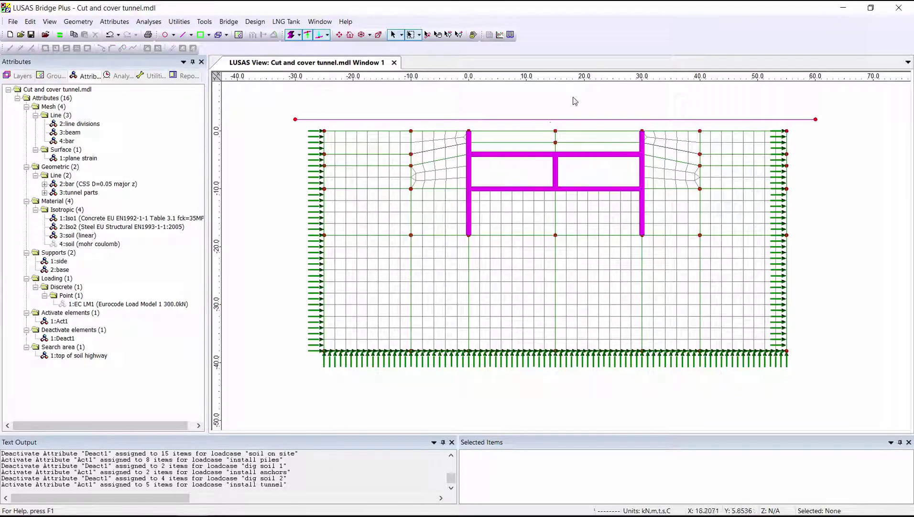
Apply Act1 to the four surfaces above the tunnel, including Surface 19, at 7:backfill
left_click(542, 138)
left_click(579, 138, "shift")
left_click(562, 148, "shift")
left_click(547, 152, "shift")
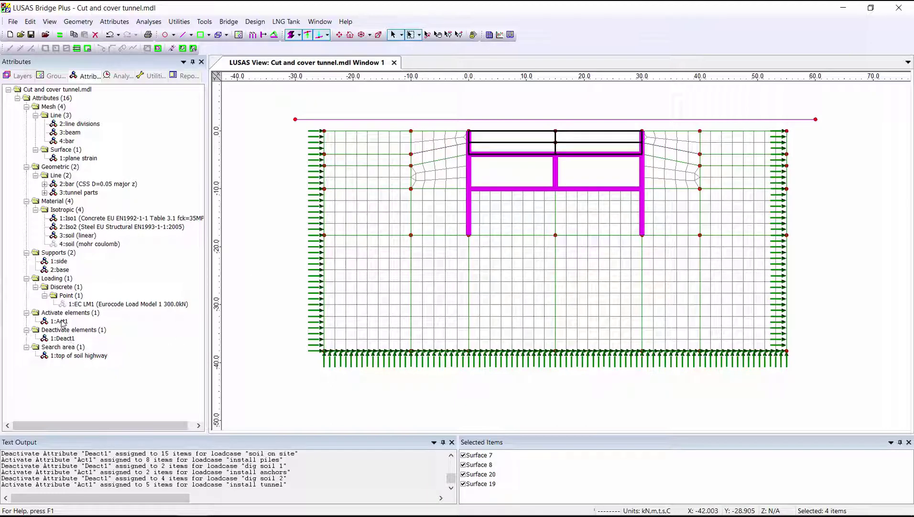
left_click_drag(61, 323, 540, 118)
left_click(540, 273)
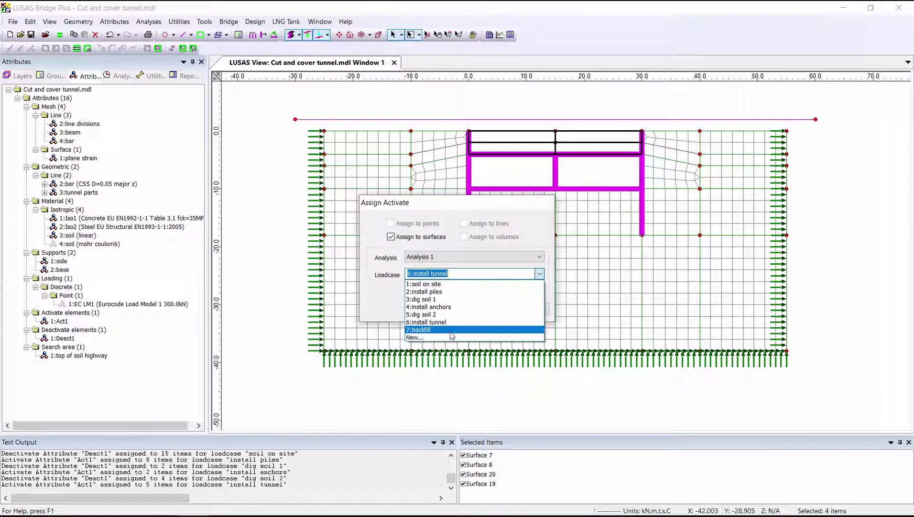
left_click(452, 333)
left_click(461, 309)
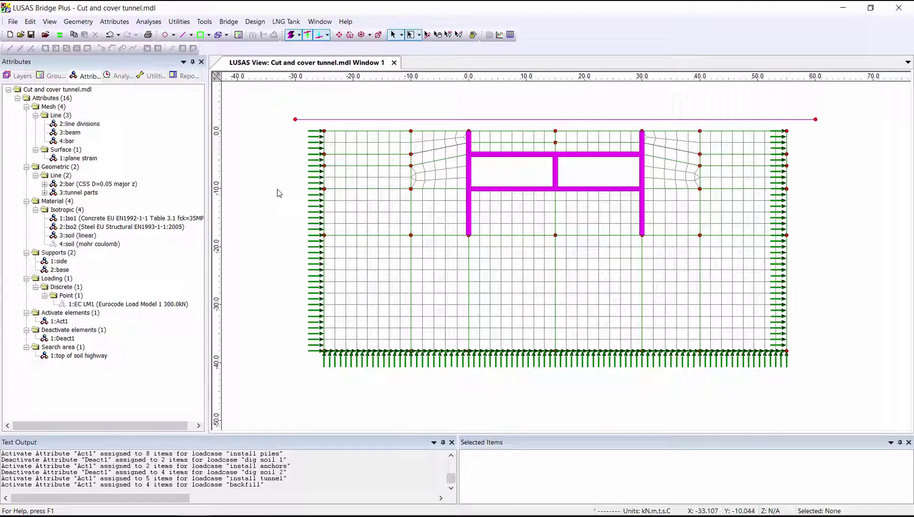
Give loadcase 1:soil on site a nonlinear control with displacement reset ticked
left_click(121, 77)
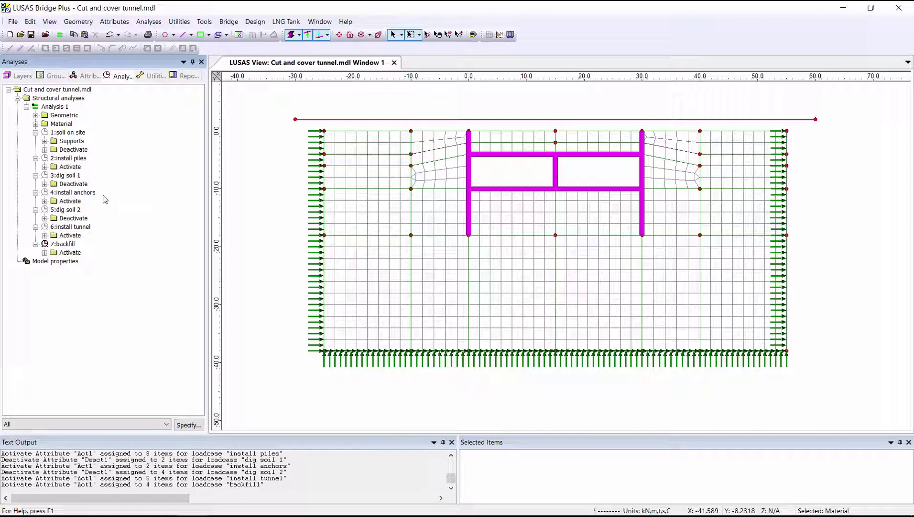
right_click(73, 133)
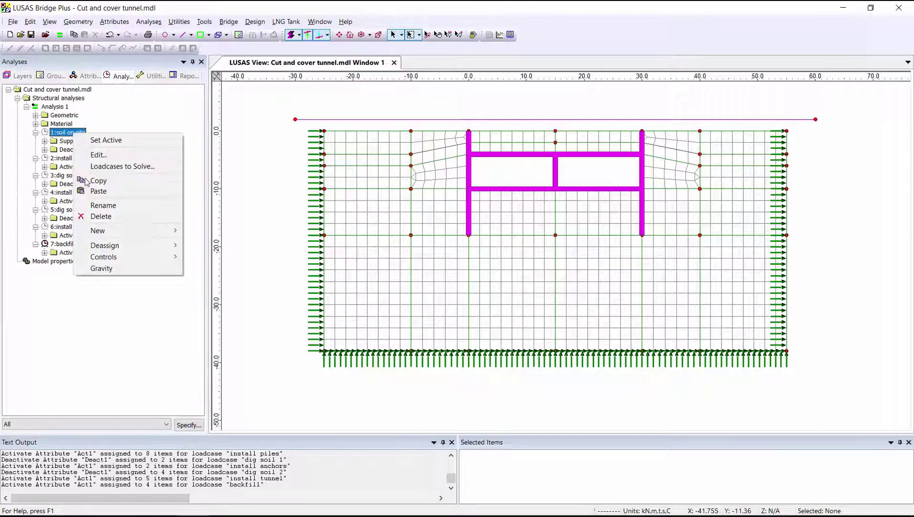
mouse_move(139, 258)
left_click(215, 281)
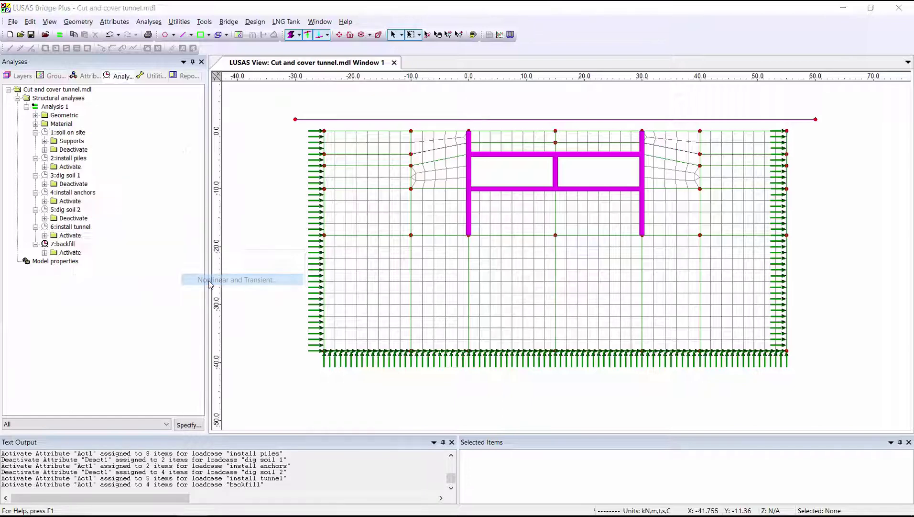
left_click(325, 150)
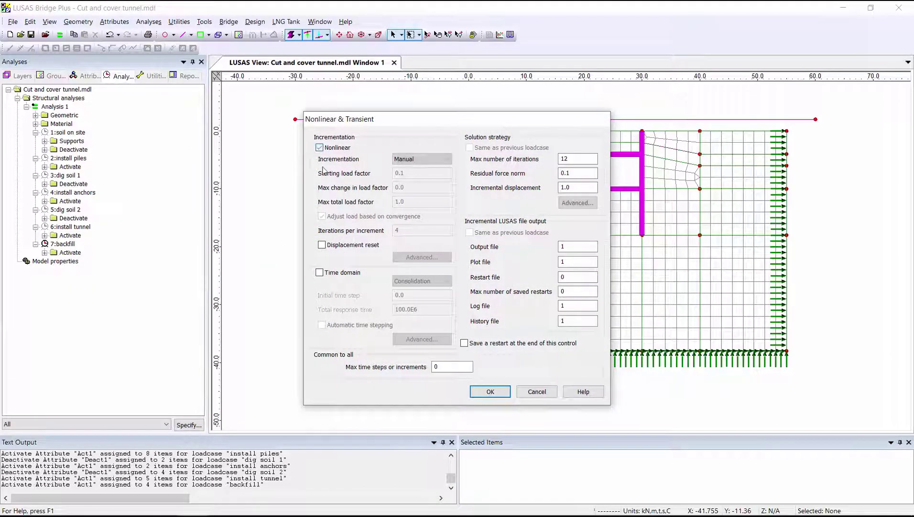
left_click(336, 245)
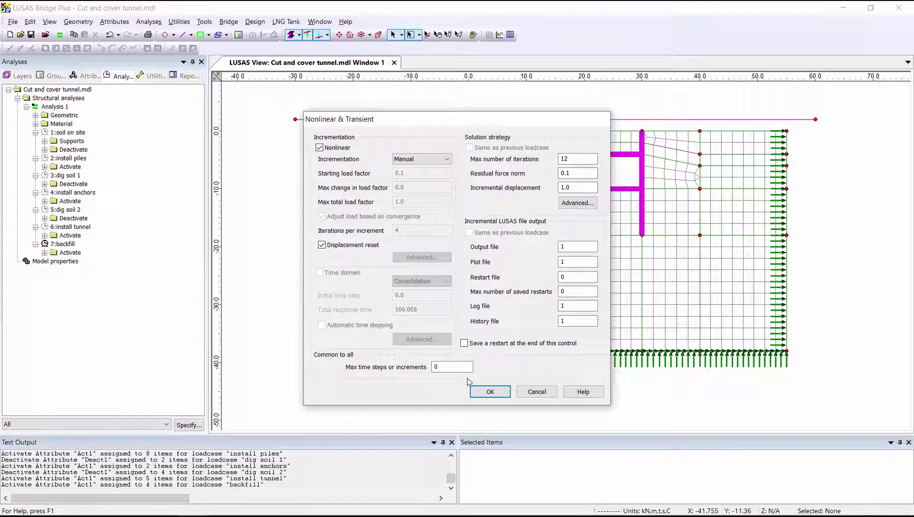
left_click(476, 390)
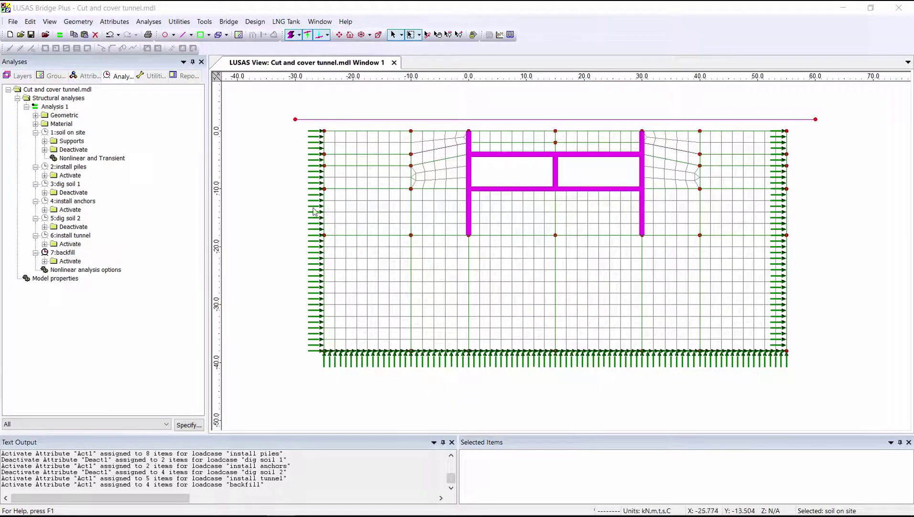
Add gravity to all Analysis 1 loadcases and run the solver
right_click(63, 107)
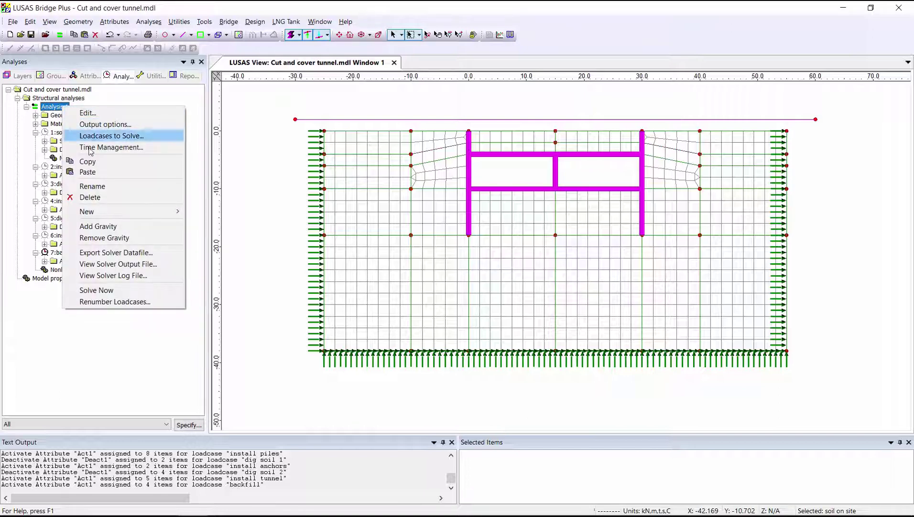
left_click(95, 226)
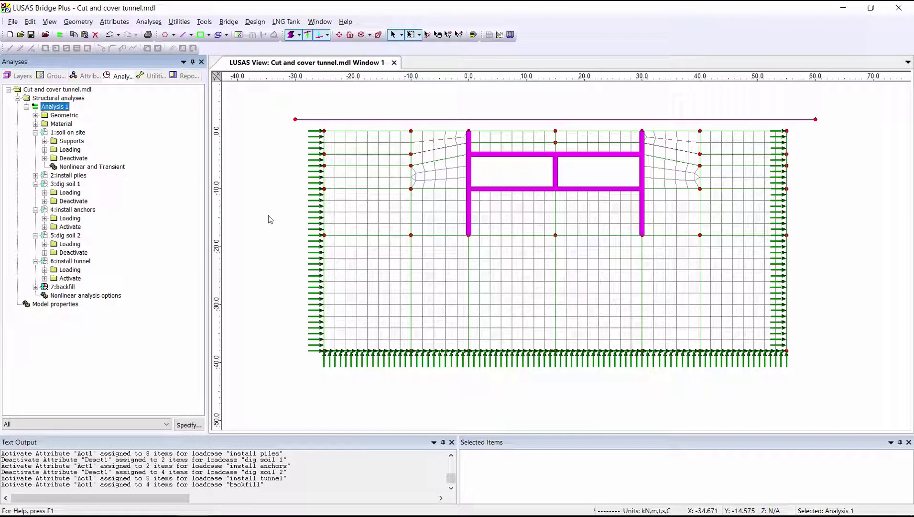
left_click(60, 35)
left_click(477, 352)
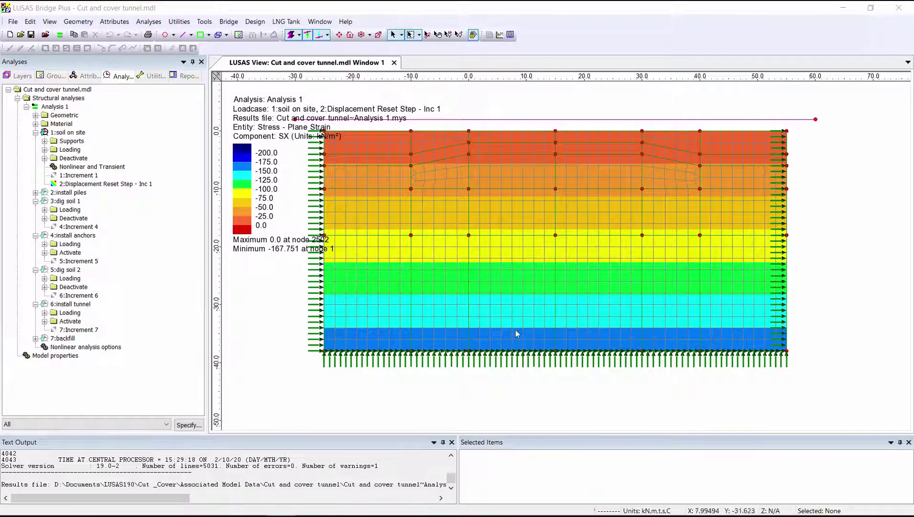
Show SX results for install piles, dig soil 1, install anchors, dig soil 2, install tunnel, backfill; save
left_click_drag(68, 192, 279, 206)
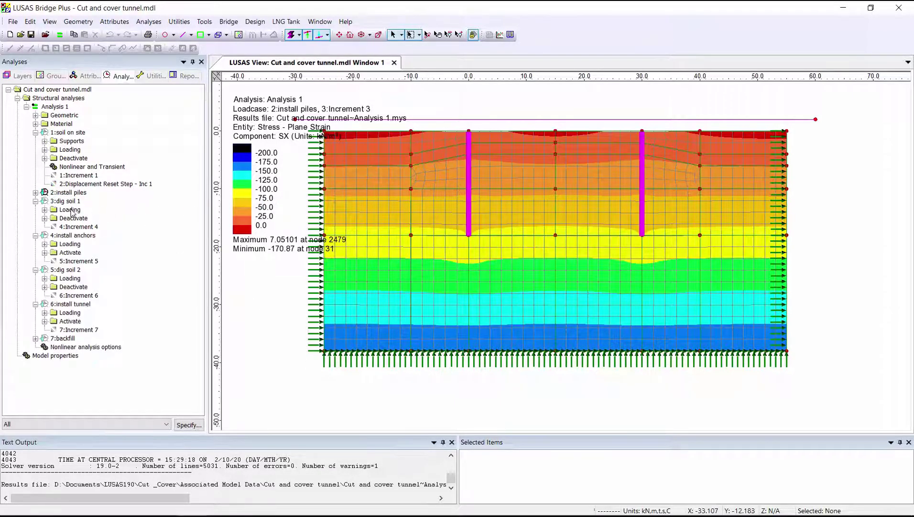
left_click_drag(67, 202, 282, 213)
left_click_drag(74, 241, 292, 242)
left_click_drag(65, 271, 275, 283)
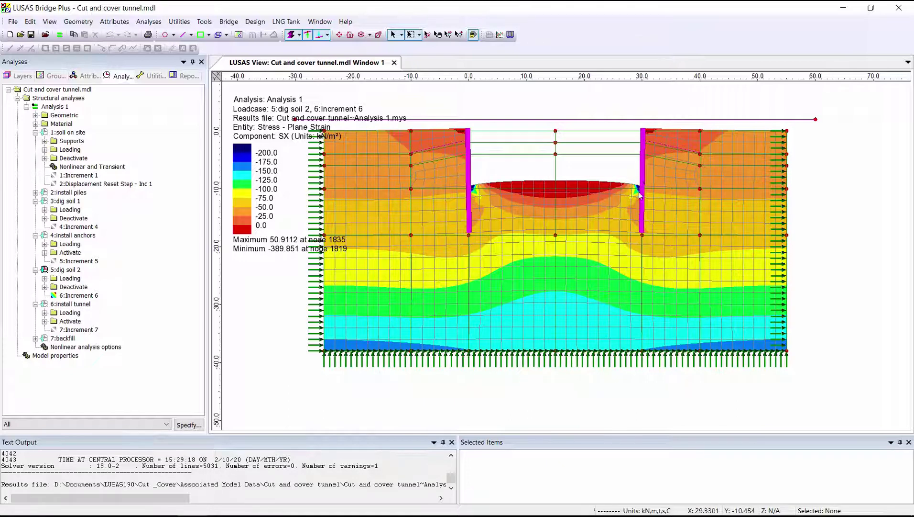
double_click(72, 305)
double_click(62, 338)
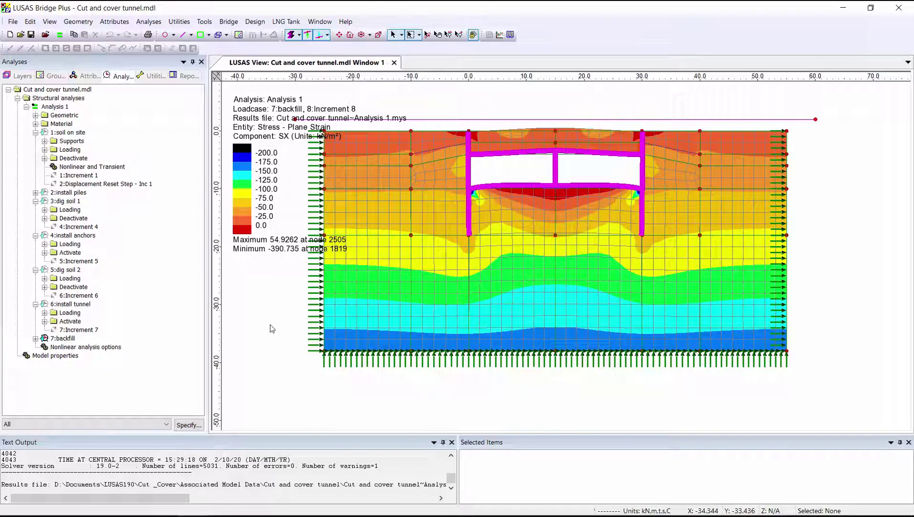
key("ctrl+s")
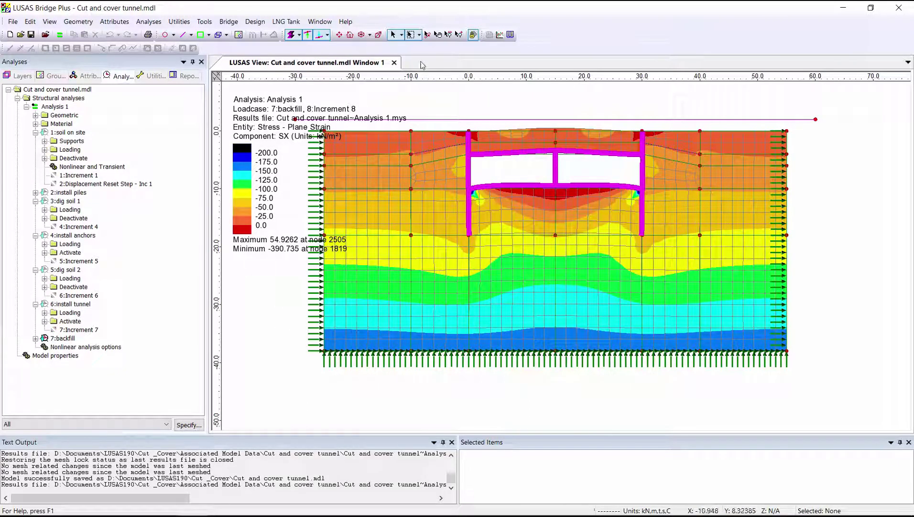
Close the results file and inspect the Mohr-Coulomb soil's elastic, plastic and Ko initialisation properties
left_click(473, 36)
left_click(432, 289)
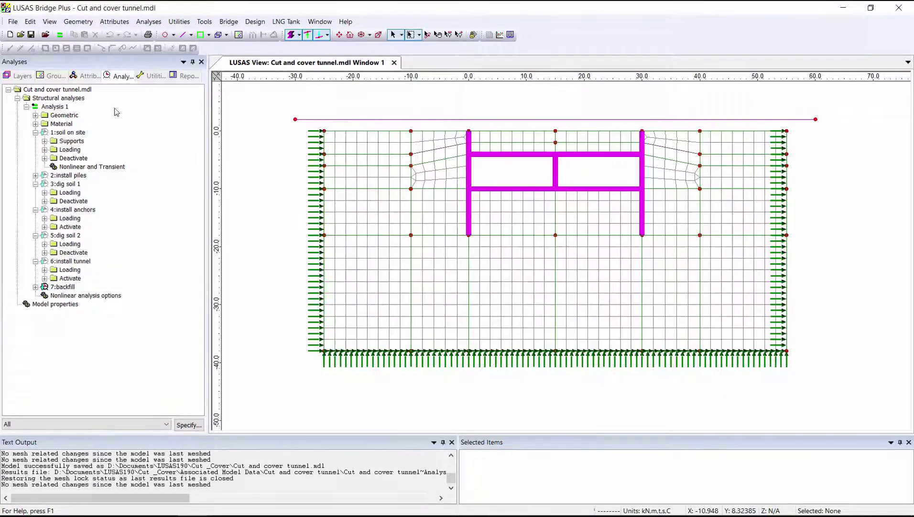
left_click(88, 77)
double_click(90, 243)
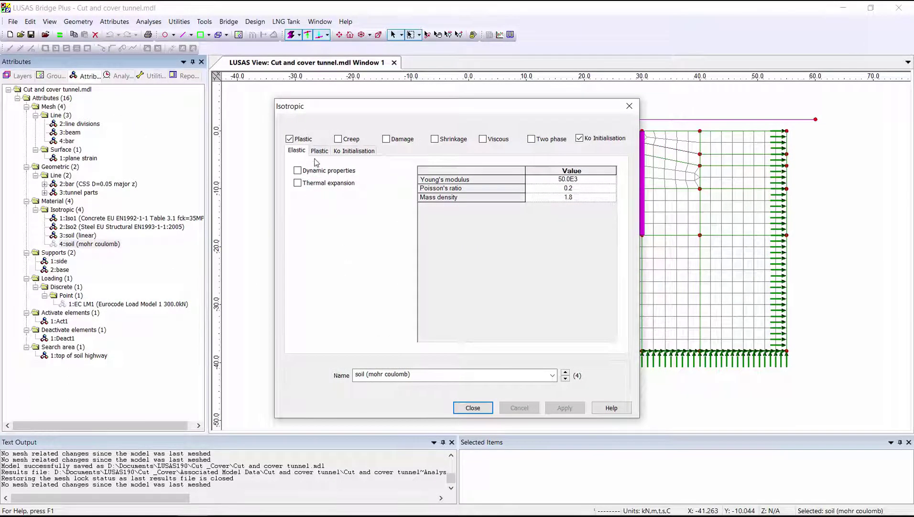
left_click(319, 152)
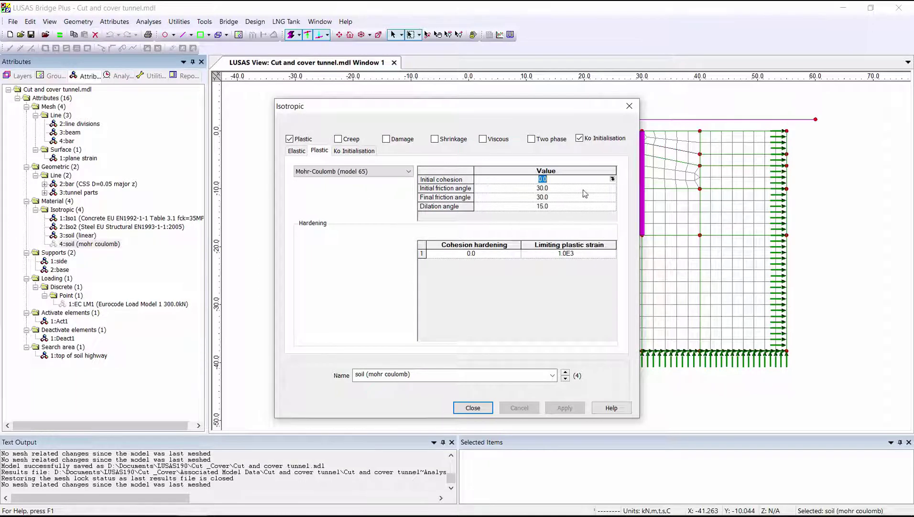
left_click(366, 151)
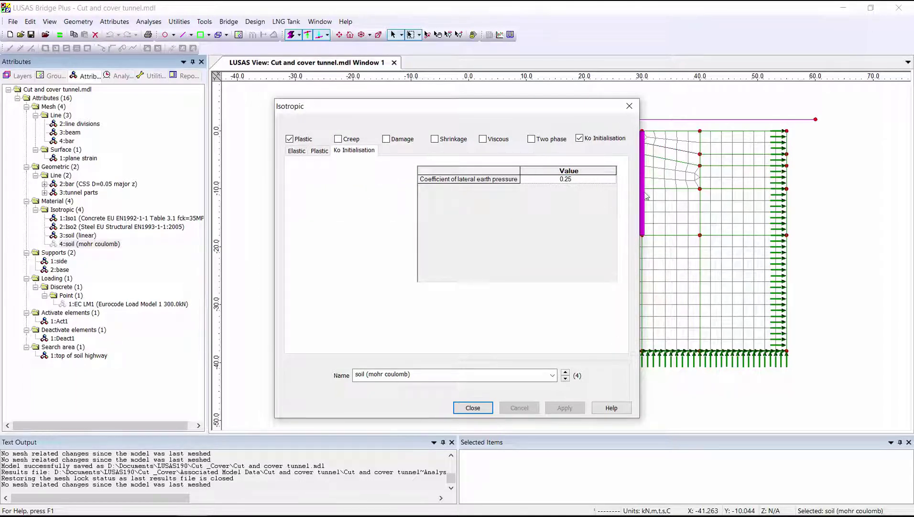
left_click(473, 408)
left_click(279, 260)
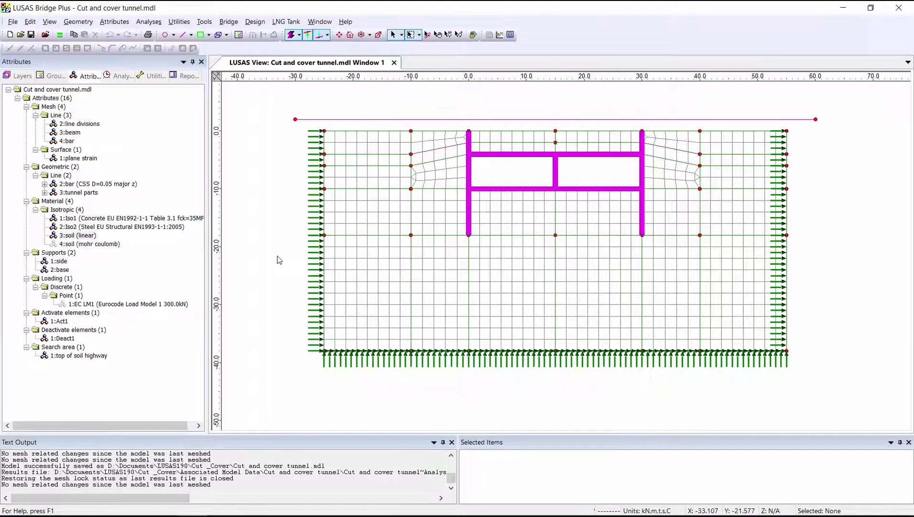
Copy Analysis 1 and rename the copy 'Analysis 2 - Nonlinear'
left_click(121, 77)
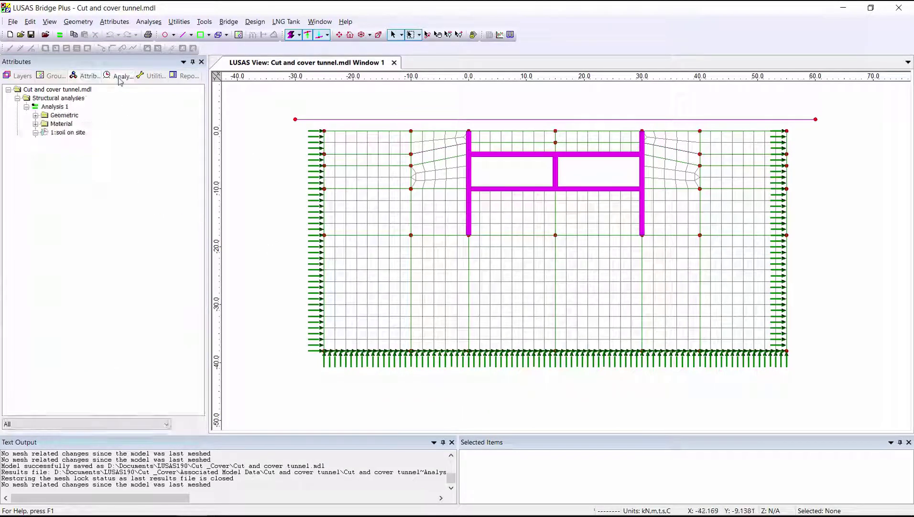
left_click(61, 107)
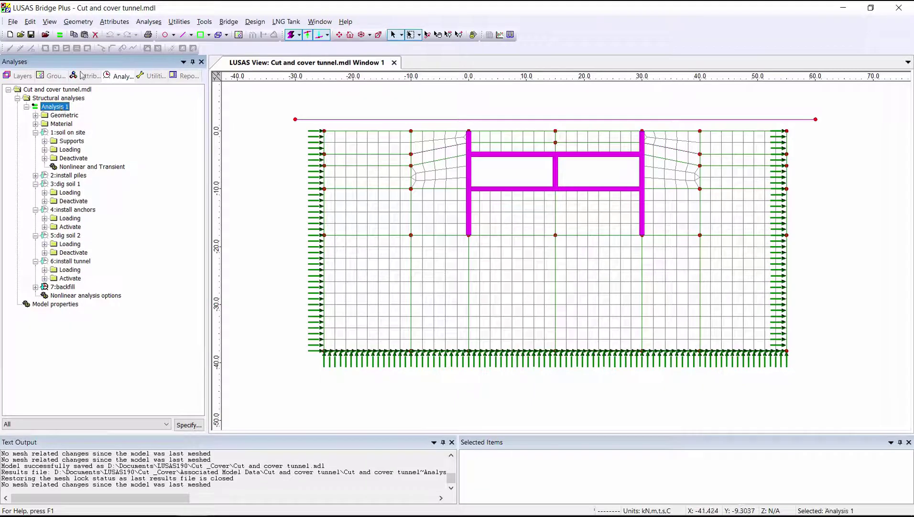
left_click(84, 35)
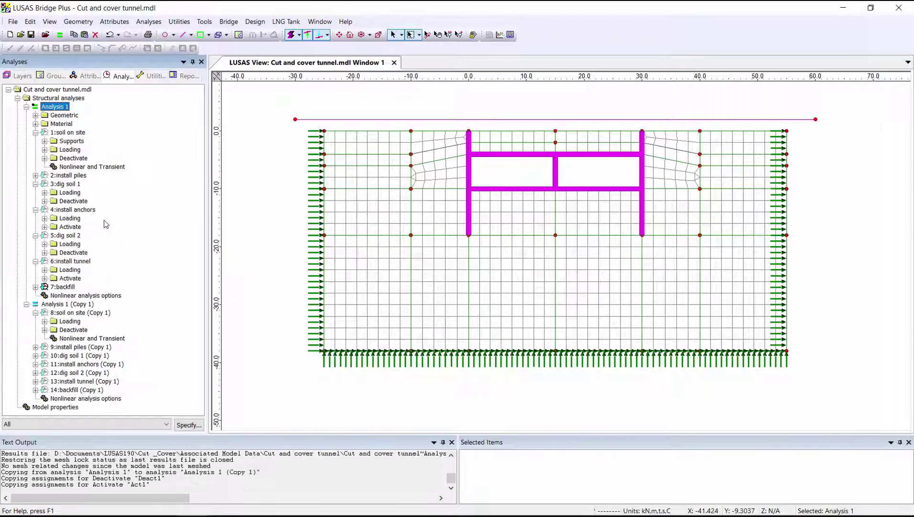
left_click(87, 305)
left_click(73, 304)
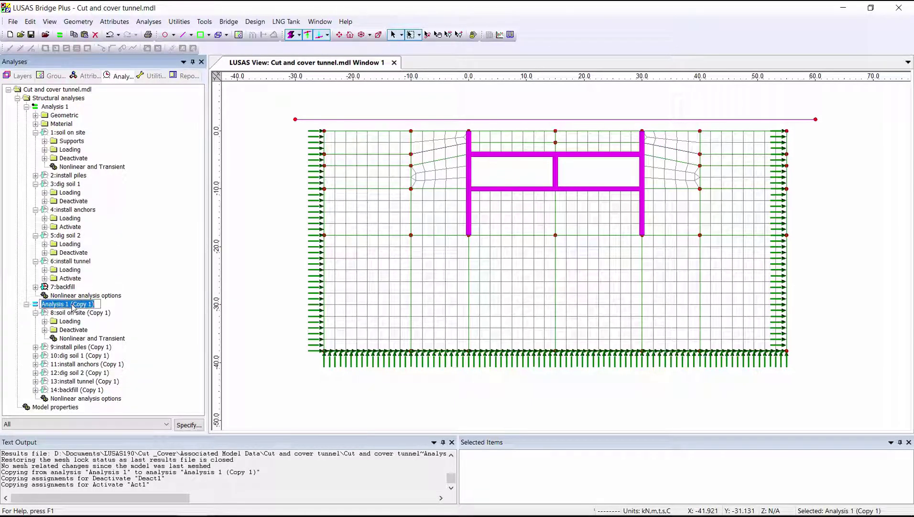
type("Analysis 2 - Nonlinear")
left_click(163, 255)
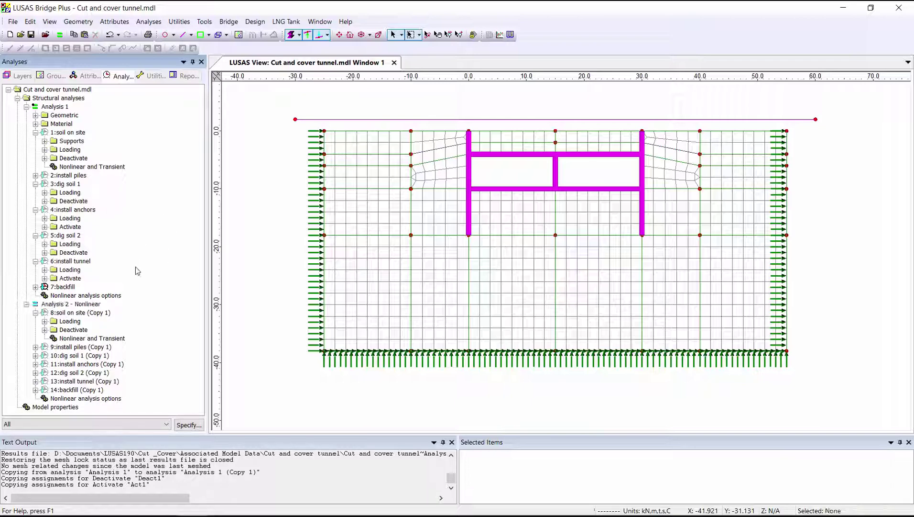
Assign soil (mohr coulomb) to the 30 soil surfaces for Analysis 2 - Nonlinear
left_click(79, 76)
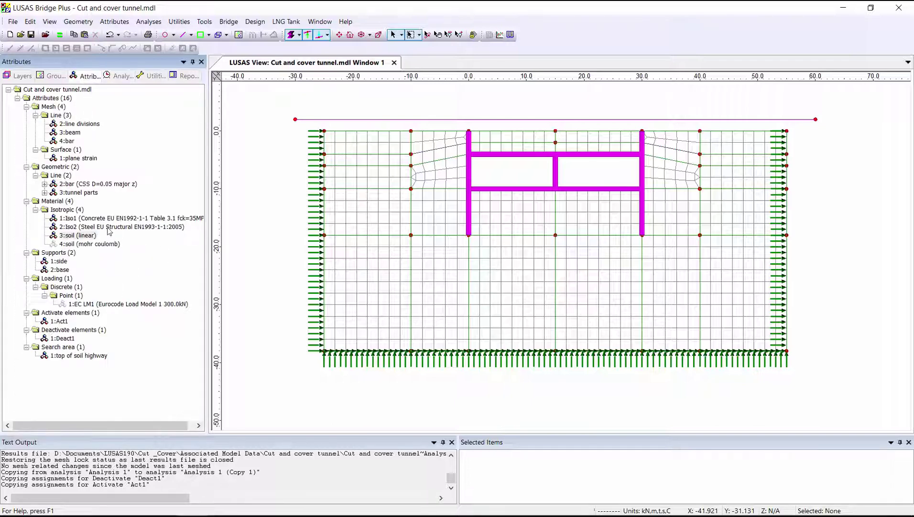
right_click(82, 236)
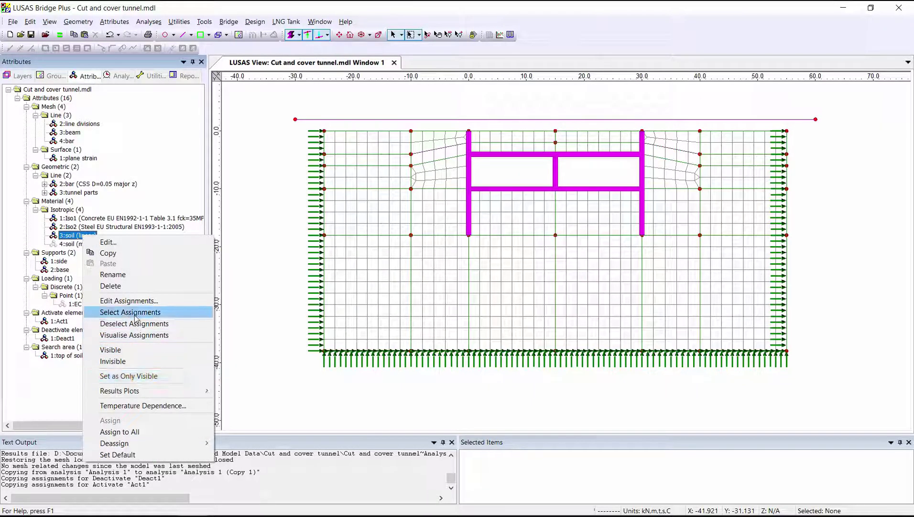
left_click(130, 311)
left_click_drag(79, 235, 396, 190)
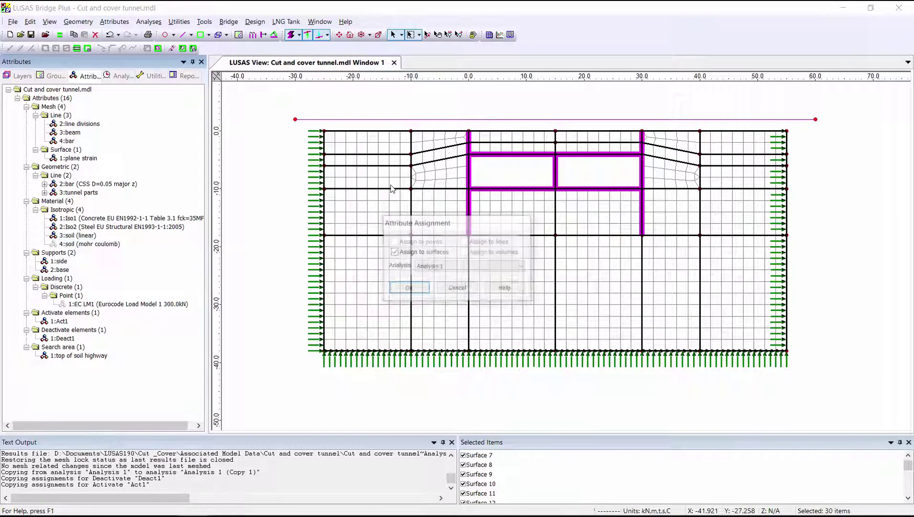
left_click(450, 266)
left_click(449, 283)
left_click(408, 288)
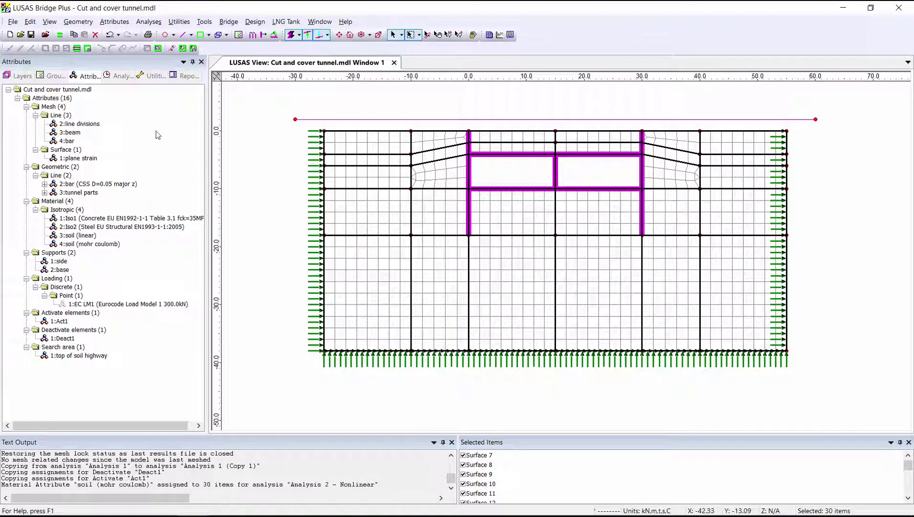
left_click(119, 78)
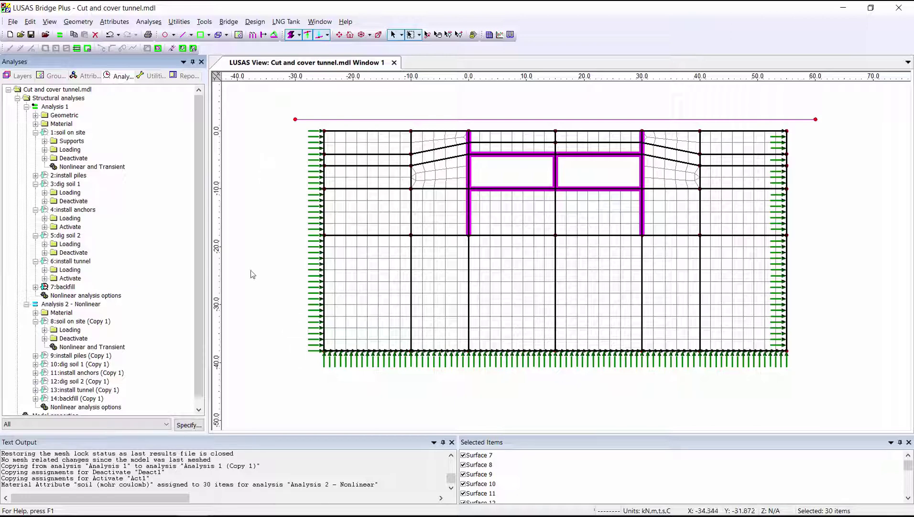
Solve Analysis 2 - Nonlinear and show SX contours for Copy 1 piles, anchors, dig soil 2, tunnel, backfill
left_click(59, 34)
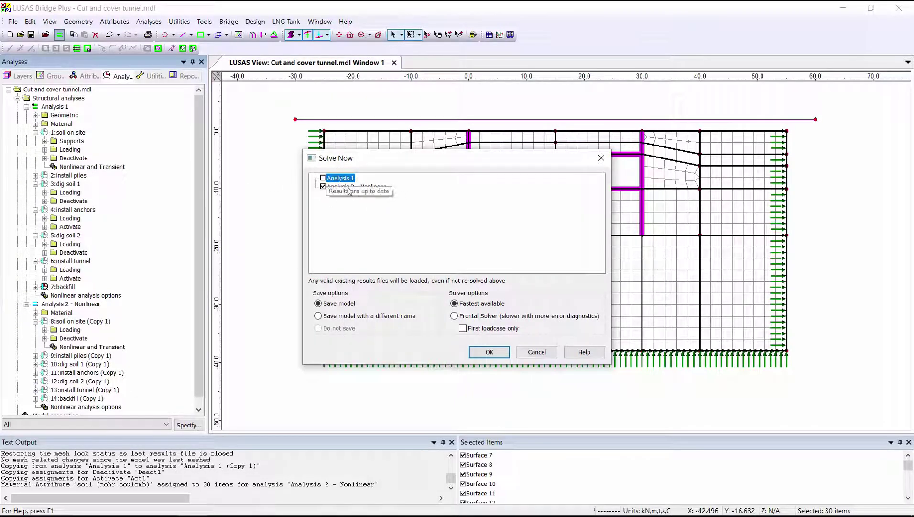
left_click(490, 351)
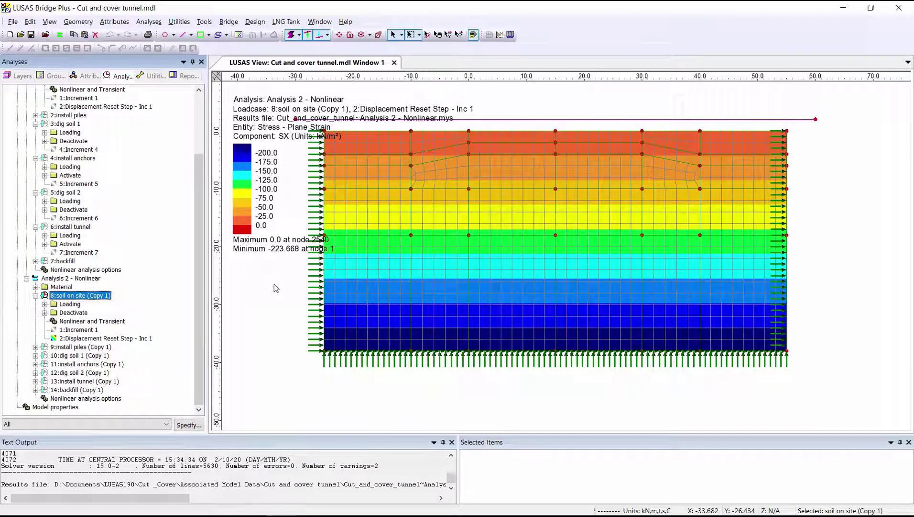
left_click_drag(95, 347, 275, 300)
left_click_drag(72, 365, 334, 320)
left_click_drag(73, 373, 340, 342)
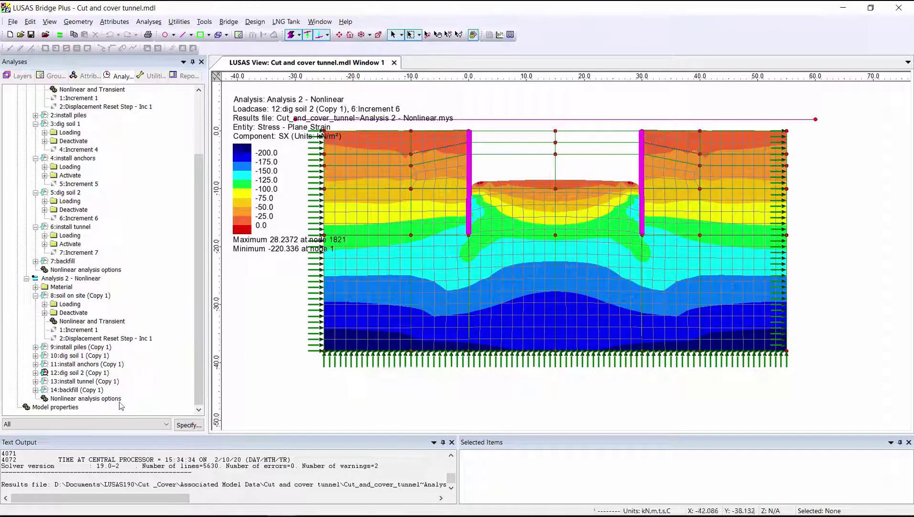
left_click_drag(87, 386, 232, 329)
left_click_drag(76, 390, 257, 333)
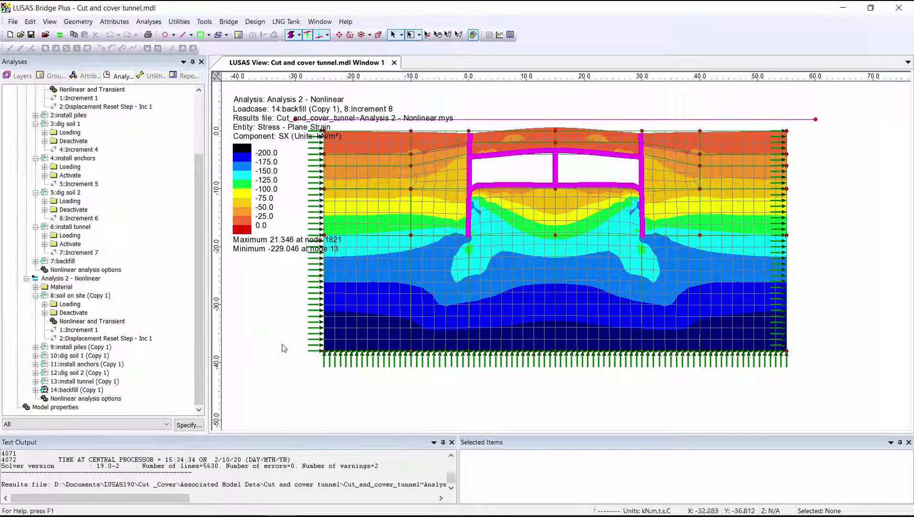
Create 'Combination 1 - Diff nonline to lin dig 2' from both dig soil 2 Increment 6 results, factors 1 and -1
left_click(153, 24)
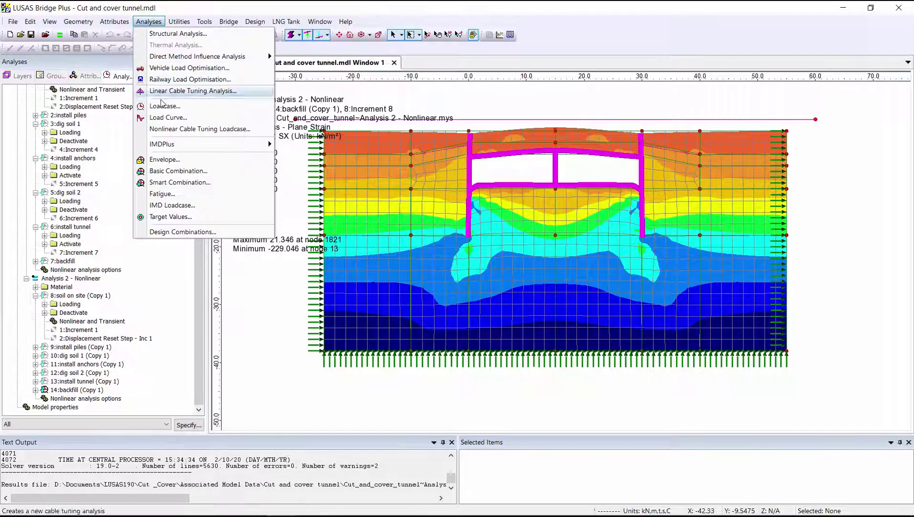
left_click(177, 172)
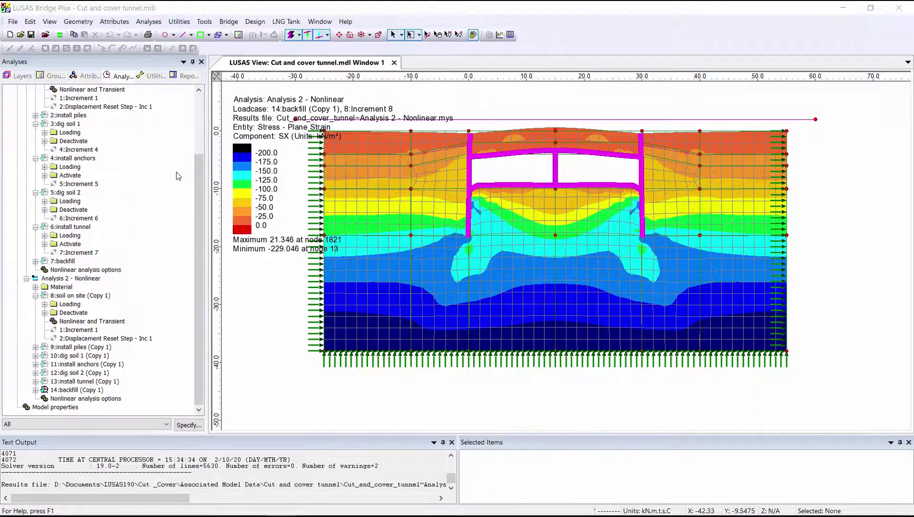
left_click_drag(417, 270, 416, 221)
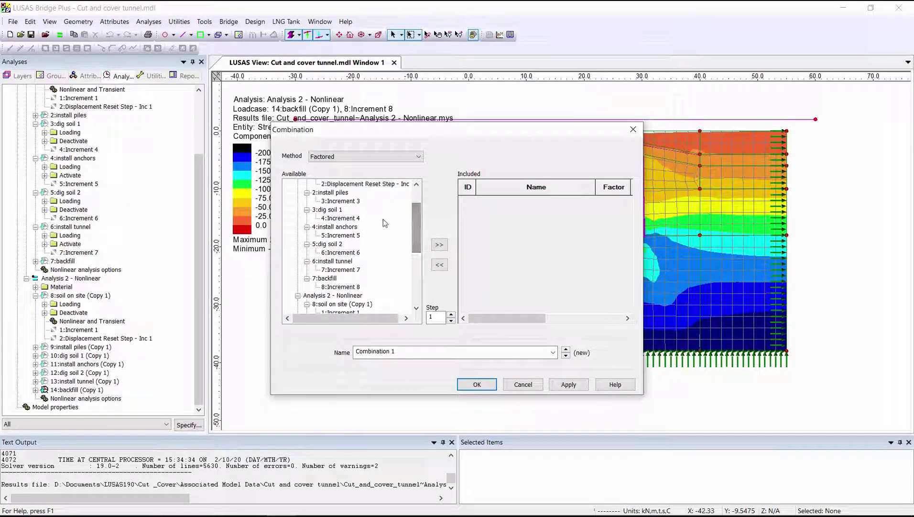
left_click(341, 252)
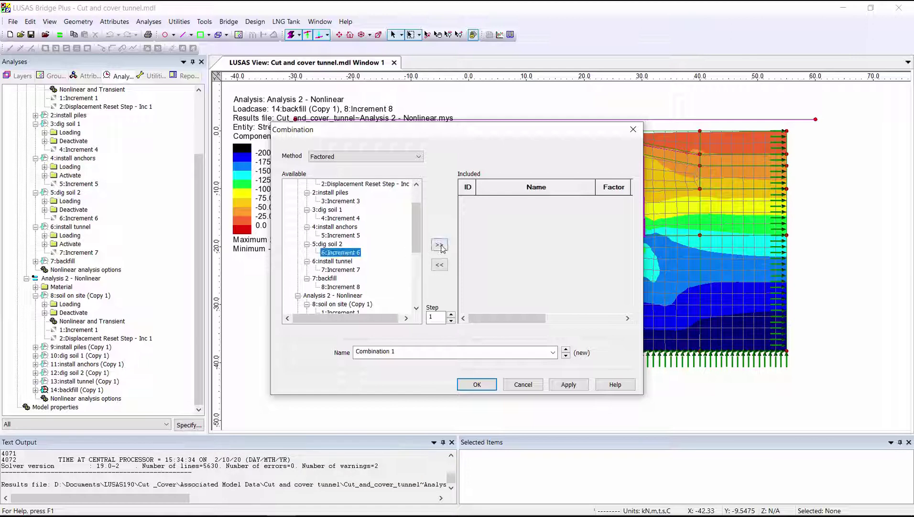
left_click(440, 246)
scroll(356, 239, "down", 5)
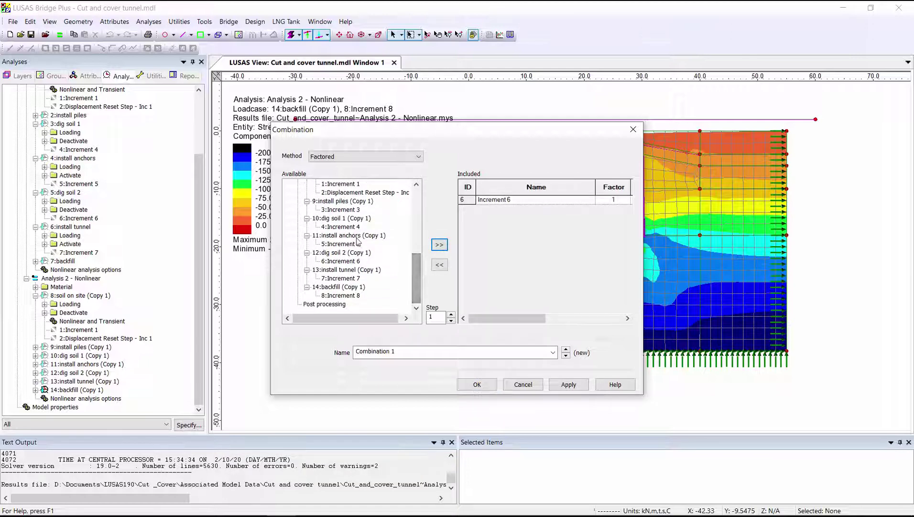
left_click(342, 252)
left_click(340, 260)
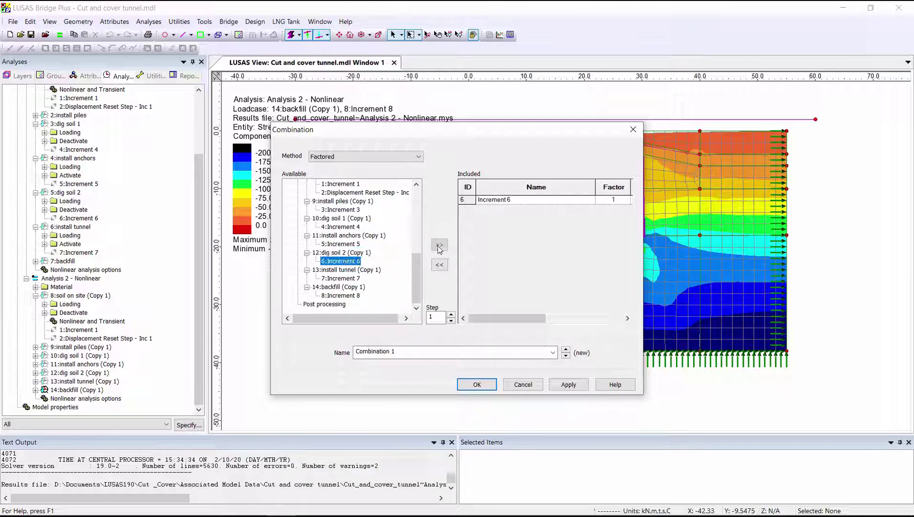
left_click(439, 245)
left_click(614, 209)
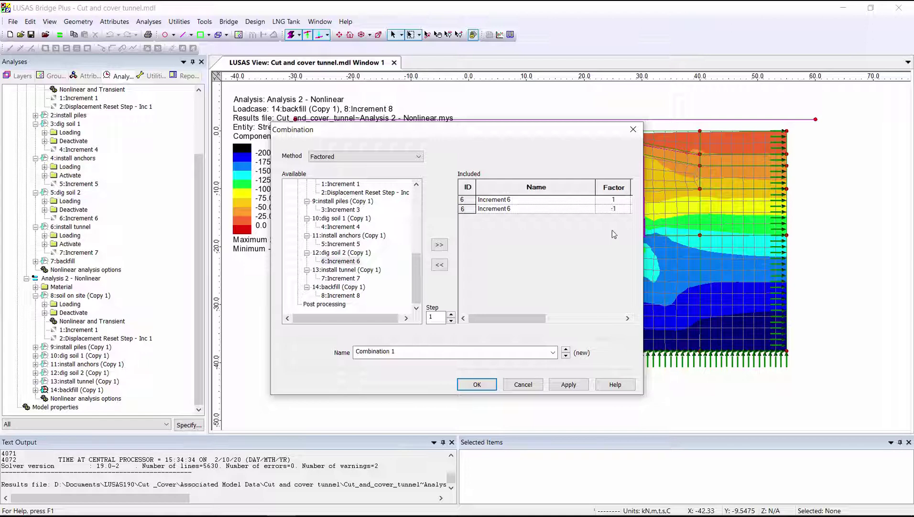
left_click(415, 351)
left_click(471, 385)
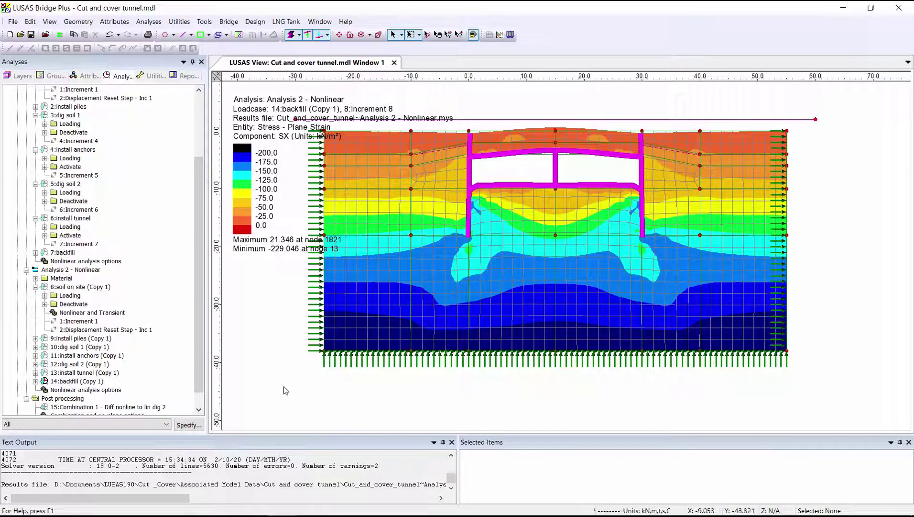
Set the combination active to show SX difference contours from 152.421 to -341.398
left_click(162, 407)
right_click(163, 407)
left_click(210, 412)
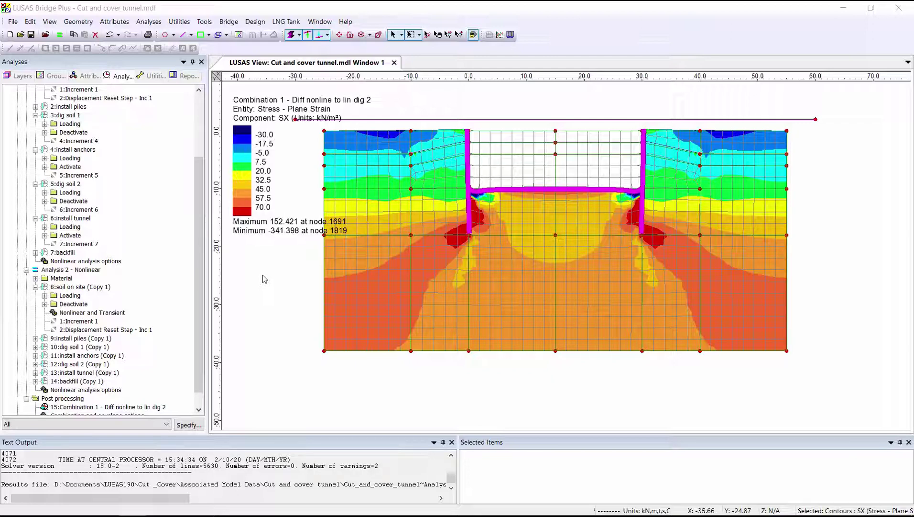
left_click(282, 332)
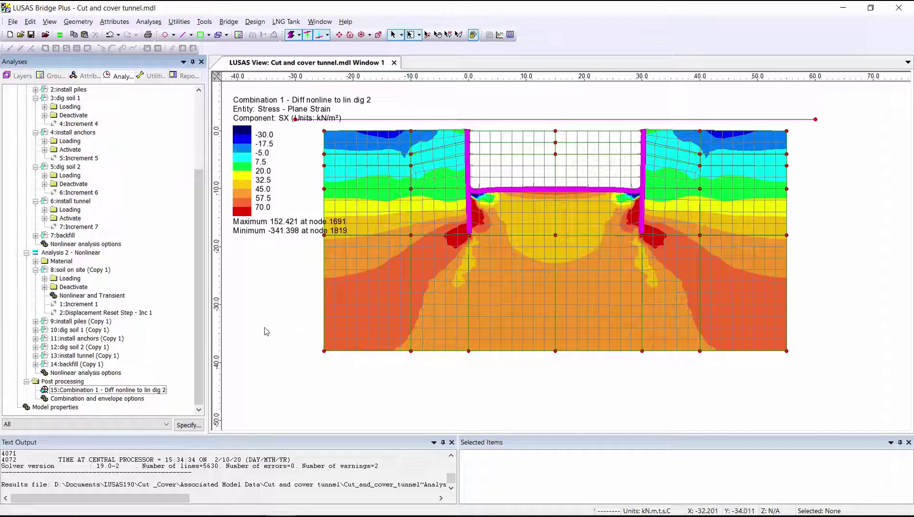
Add a Phi-c Reduction branch 'Phi C Max Excavation' under the 12:dig soil 2 (Copy 1) stage
right_click(74, 348)
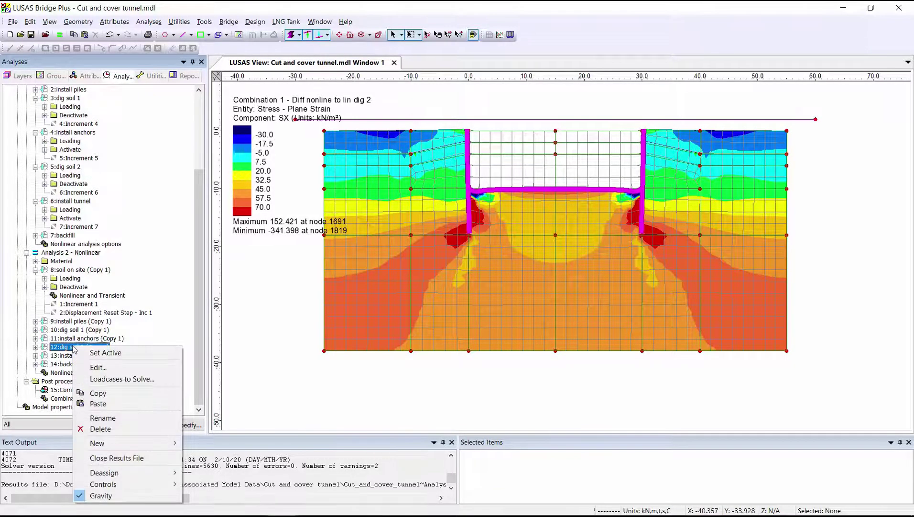
mouse_move(135, 443)
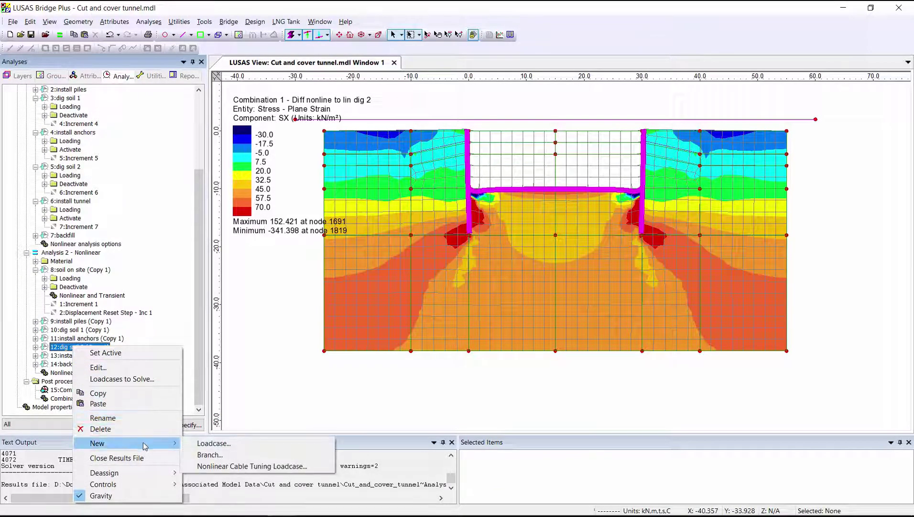
left_click(211, 453)
left_click(397, 221)
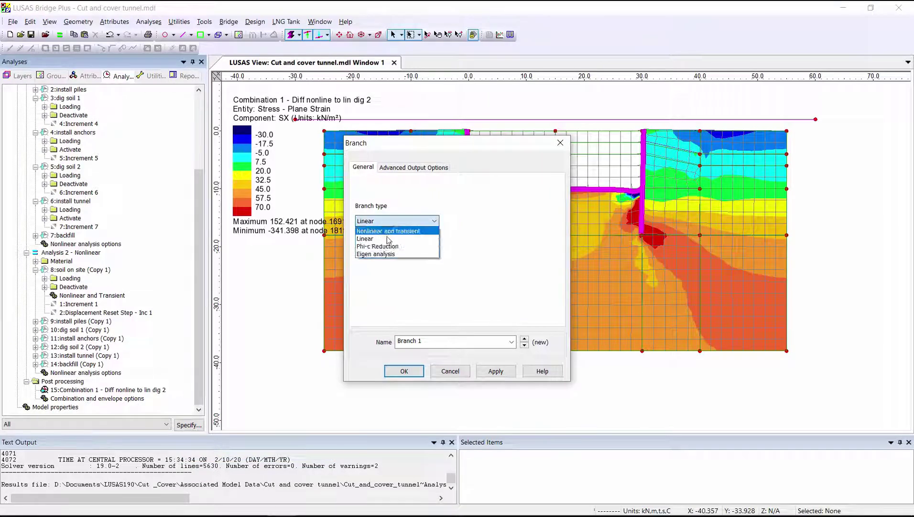
left_click(377, 229)
key("Down")
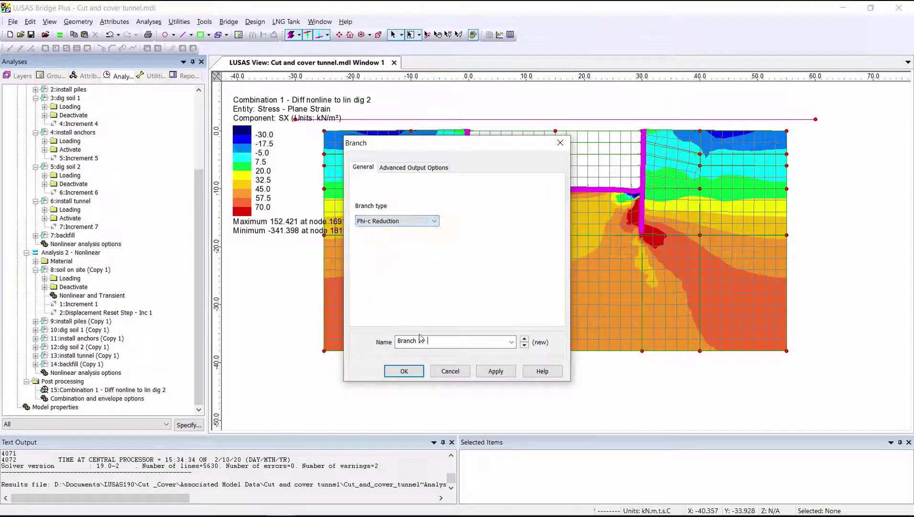
type("Phi C Max Excavation")
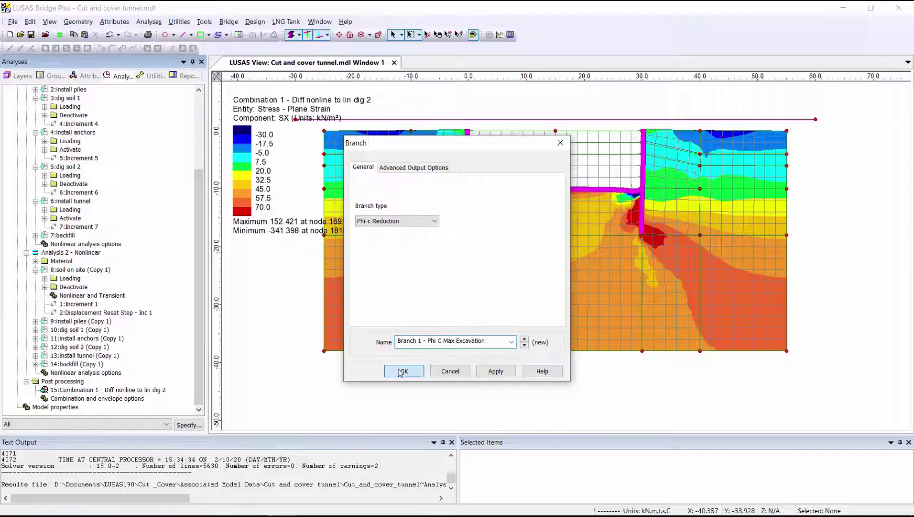
left_click(404, 371)
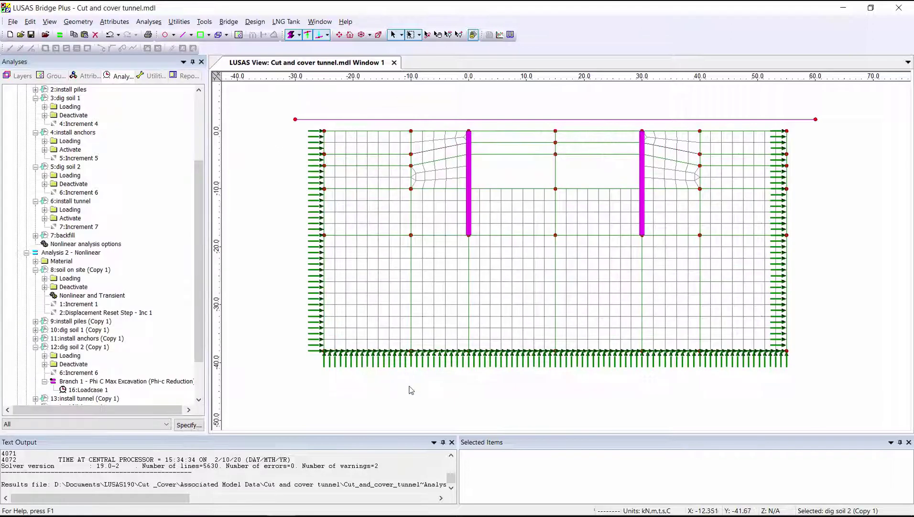
left_click(114, 21)
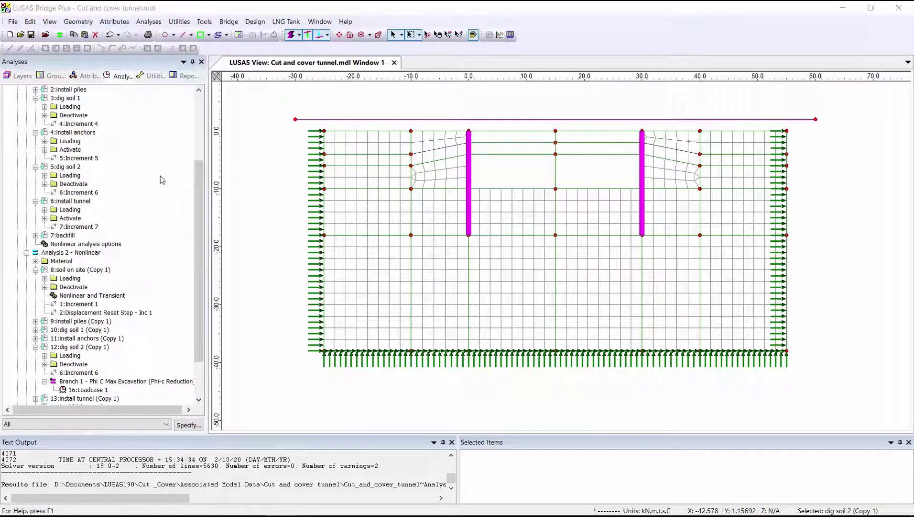
Assign the Phi-c1 reduction attribute to the 18 selected soil surfaces for Branch 1, Loadcase 1
left_click(436, 331)
left_click(495, 384)
left_click_drag(294, 185, 809, 397)
left_click_drag(638, 117, 803, 214)
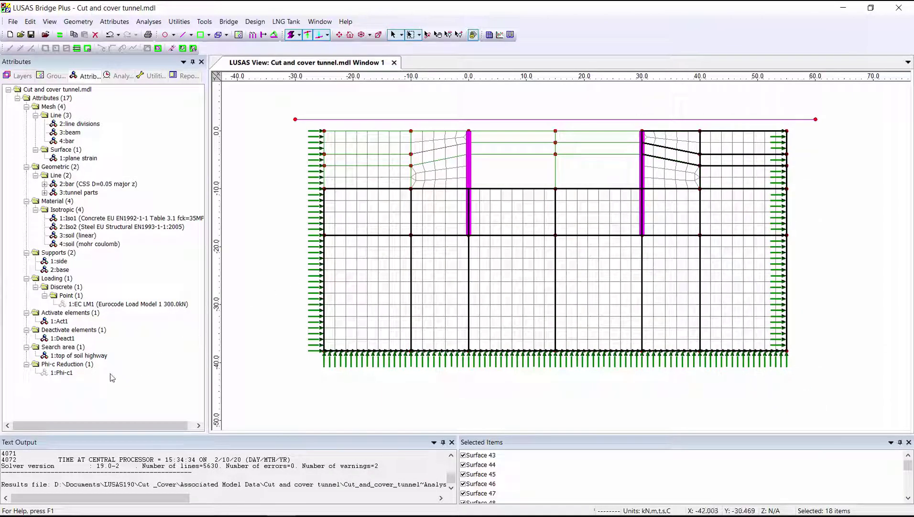
left_click_drag(63, 373, 526, 247)
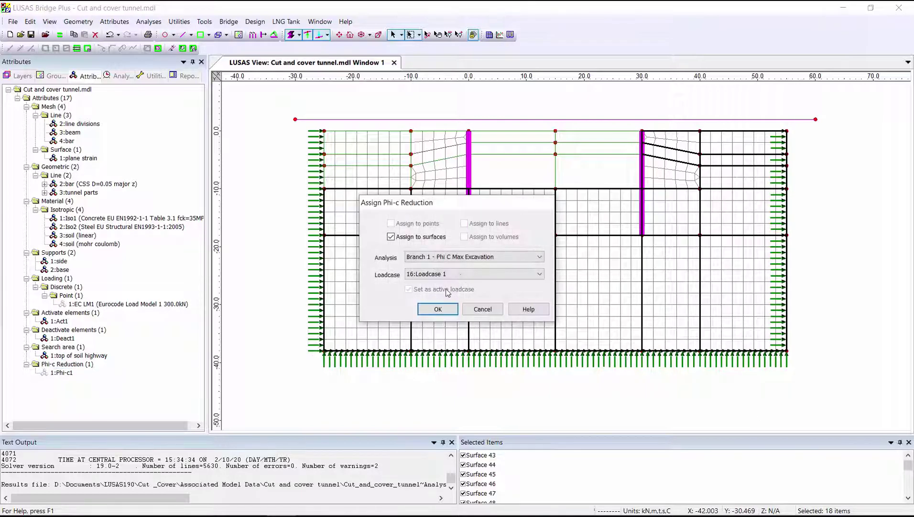
left_click(438, 309)
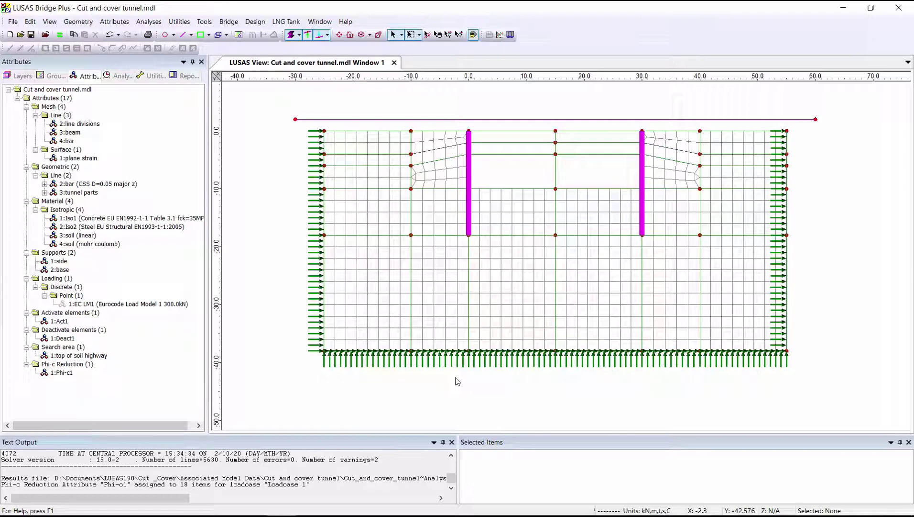
scroll(285, 307, "up", 1)
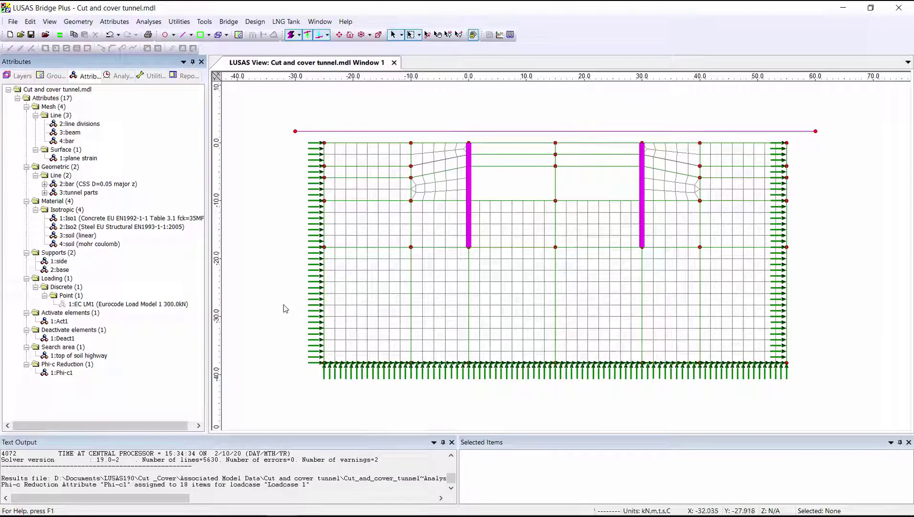
Solve the Phi-c branch and view SX contours at Increment 12, SF=1.432
left_click(58, 35)
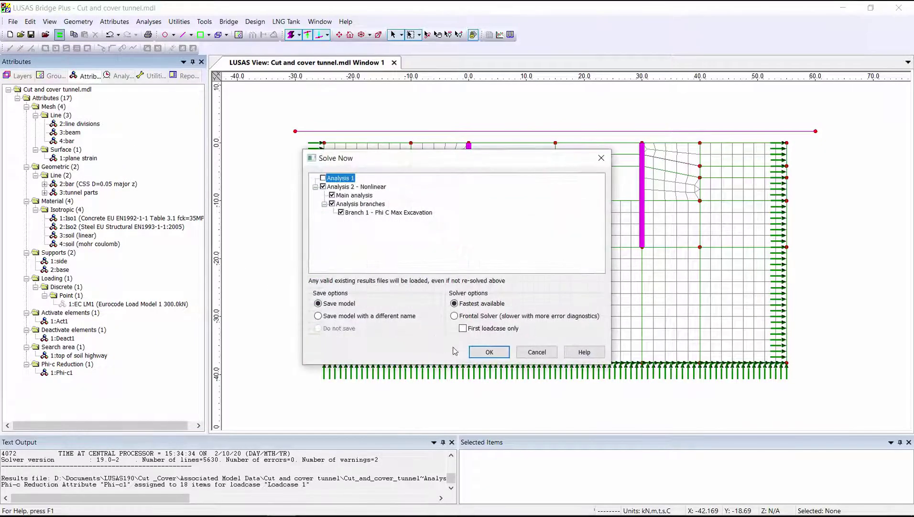
left_click(478, 352)
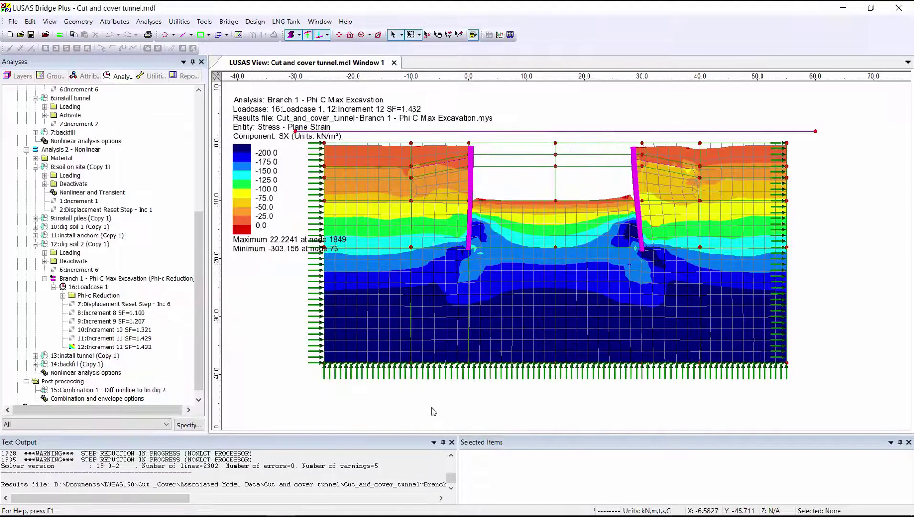
left_click(139, 346)
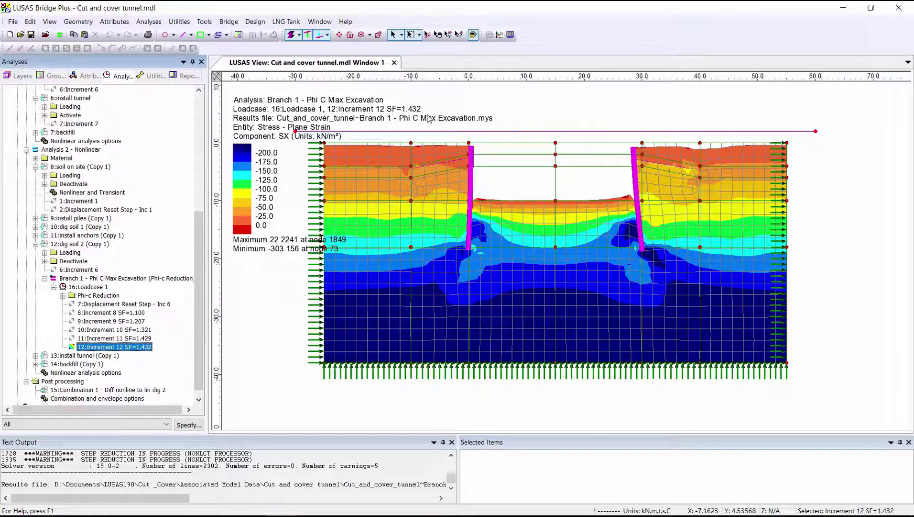
Close all Phi-c results files and return to modelling
left_click(594, 411)
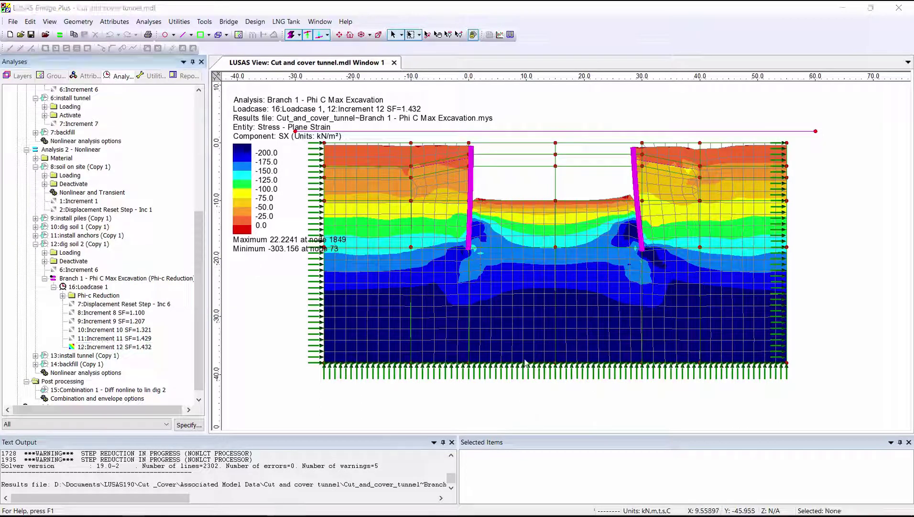
left_click(473, 34)
left_click(437, 289)
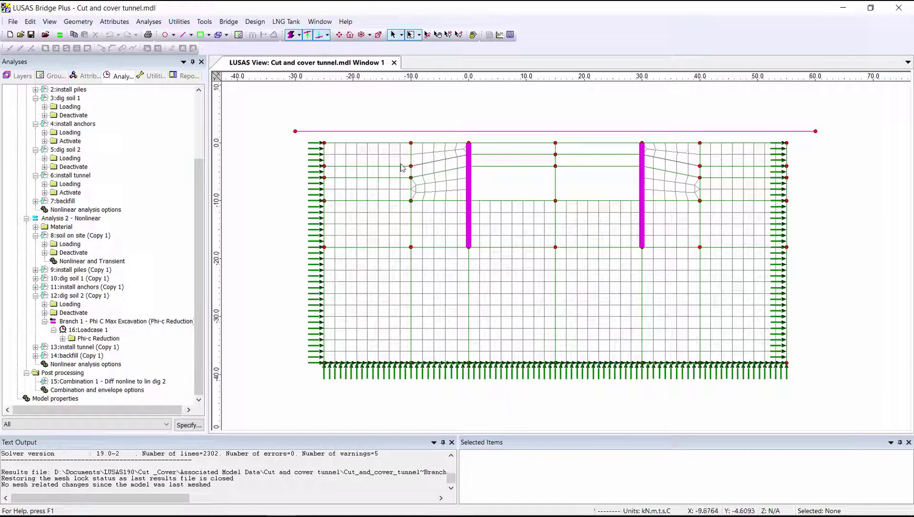
Check which lines carry the top of soil highway search area attribute
left_click(397, 131)
left_click(260, 206)
left_click(85, 75)
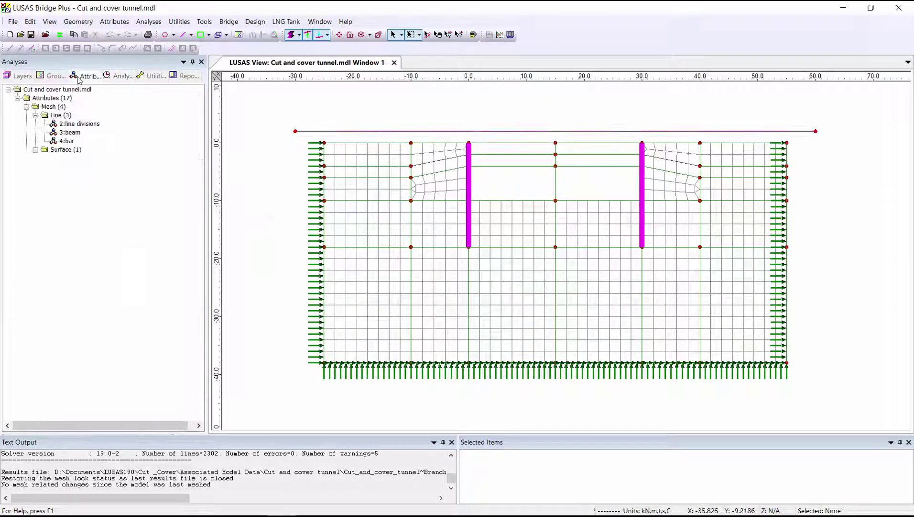
left_click(69, 357)
right_click(70, 356)
left_click(115, 222)
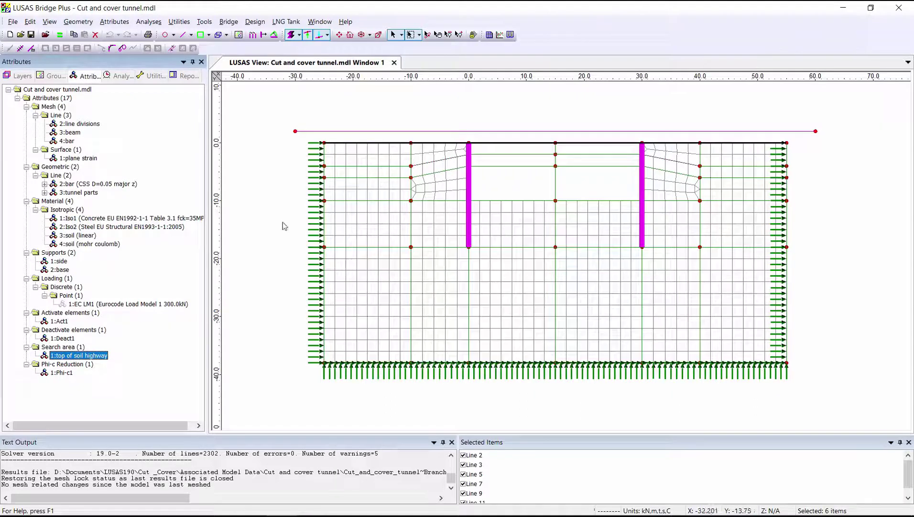
left_click(277, 320)
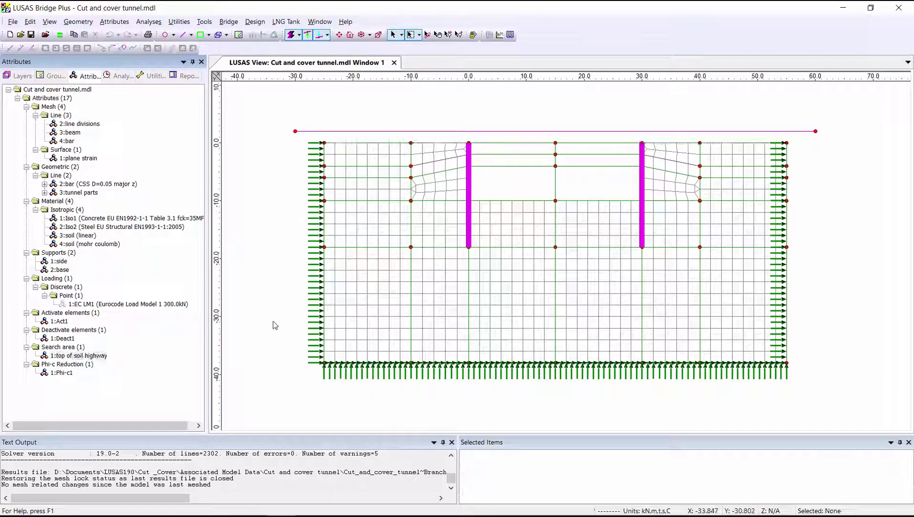
Start a new linear branch off 7:backfill named 'Branch 2 - Live Load Analysis'
left_click(123, 76)
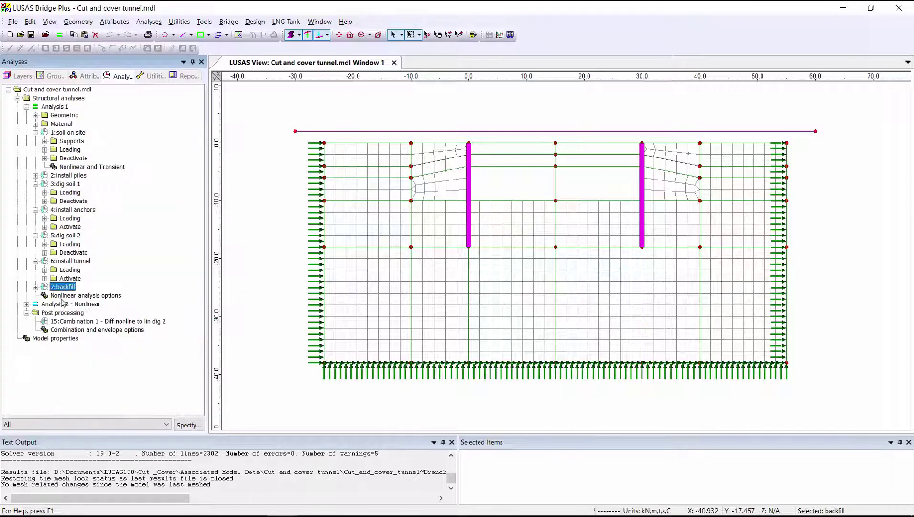
right_click(66, 287)
mouse_move(111, 386)
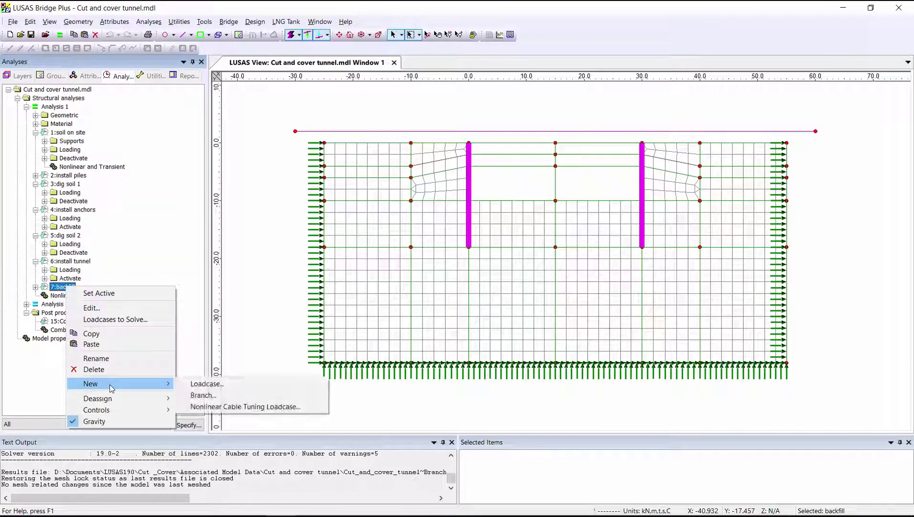
left_click(206, 395)
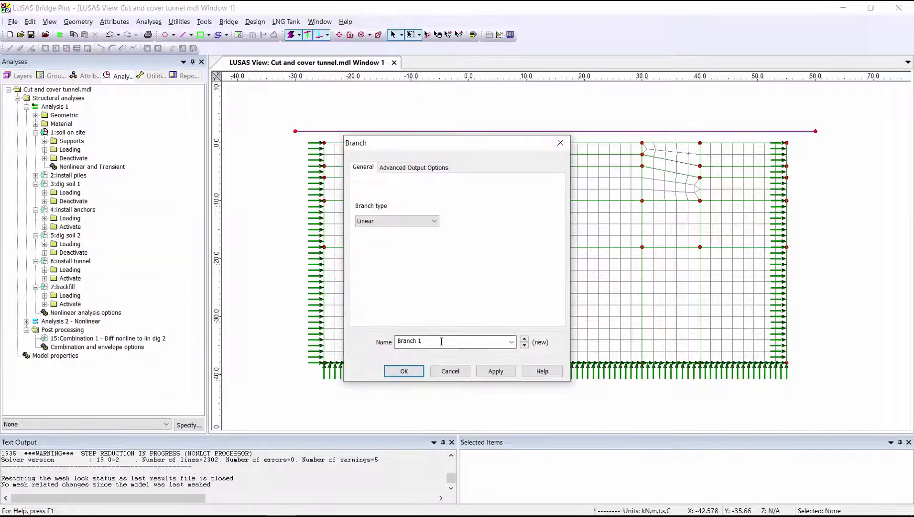
type("- Live Load Analysis")
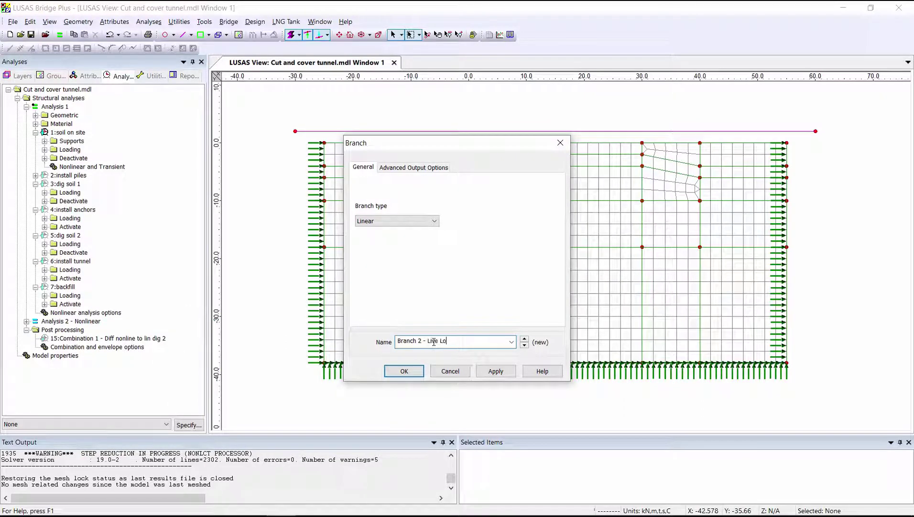
Create the live load branch, select line 112 and pick the EC LM1 vehicle in the Moving Load Generator
left_click(404, 371)
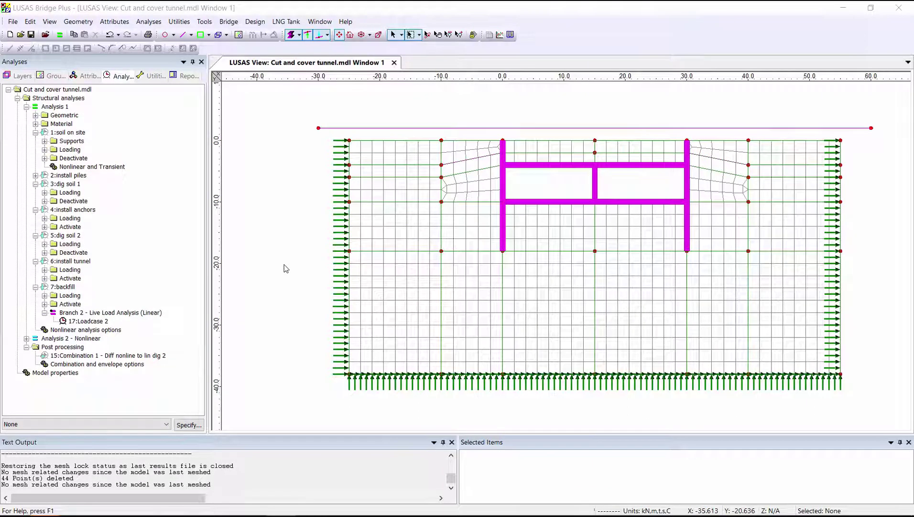
left_click(356, 128)
left_click(228, 22)
left_click(239, 88)
left_click(459, 155)
left_click(458, 159)
Generate LM1 loadcases for Branch 2 on the top of soil highway, projected onto line, at 2.0 spacing
left_click(459, 171)
key("Escape")
key("Down")
left_click(438, 188)
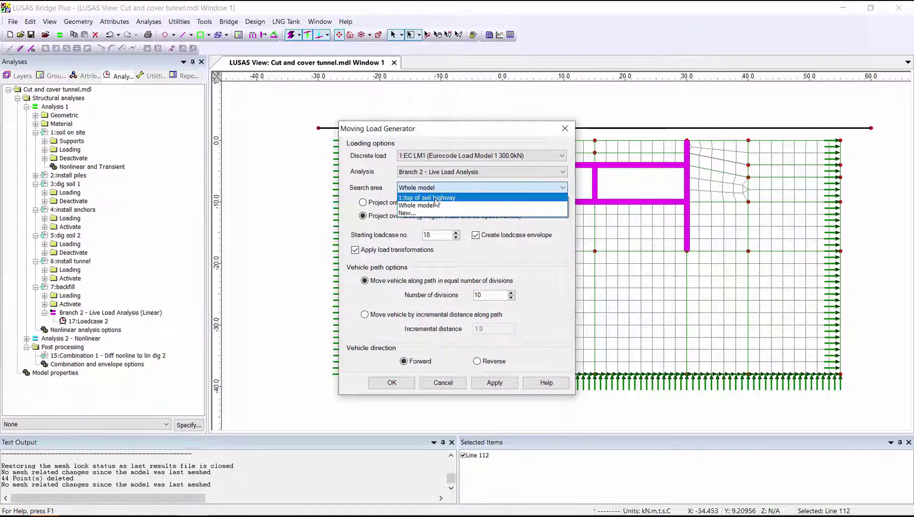
left_click(436, 198)
left_click(414, 203)
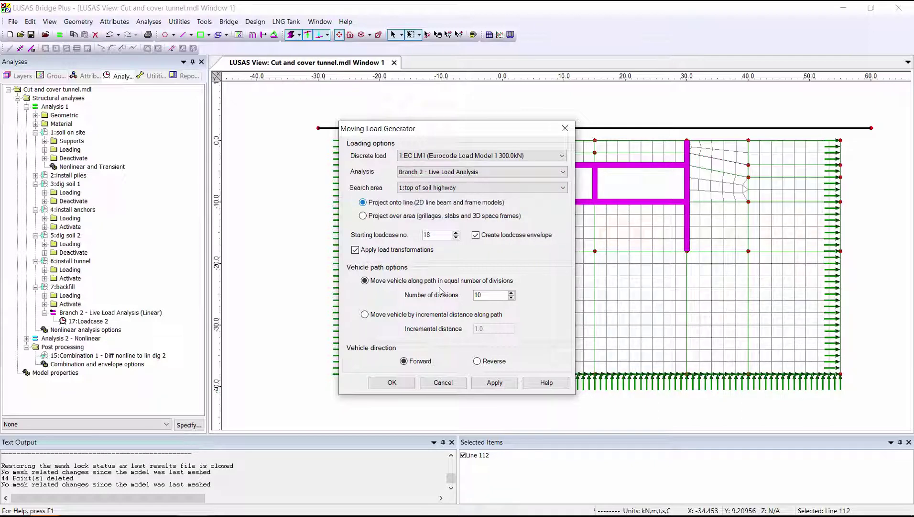
left_click(455, 316)
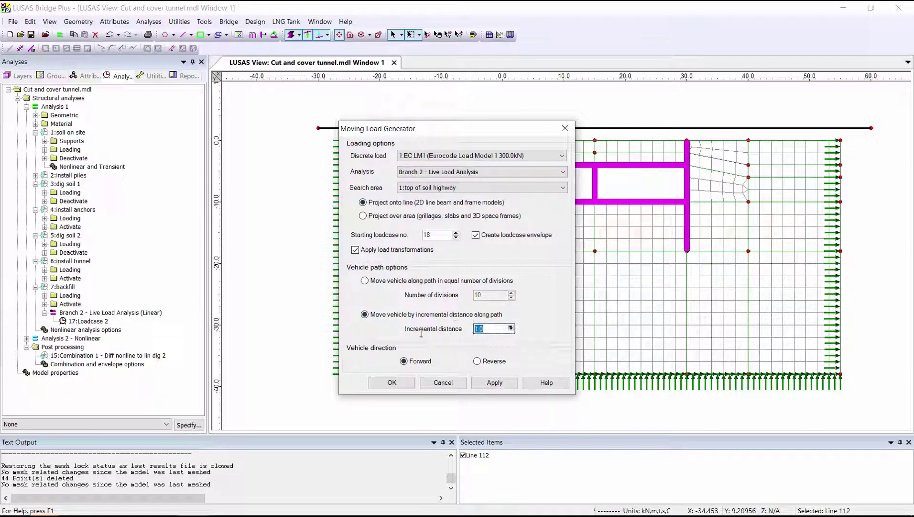
type("2")
left_click(393, 384)
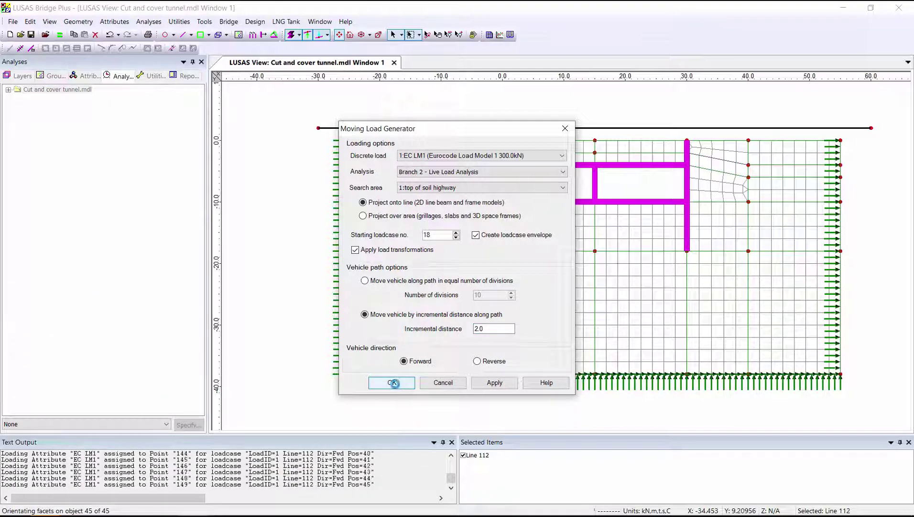
Set moving-load loadcases 27, 30 and 36 active in turn to inspect the vehicle positions
left_click_drag(199, 312, 199, 245)
right_click(178, 209)
left_click(218, 218)
right_click(166, 236)
left_click(189, 243)
left_click(168, 288)
right_click(167, 290)
left_click(189, 297)
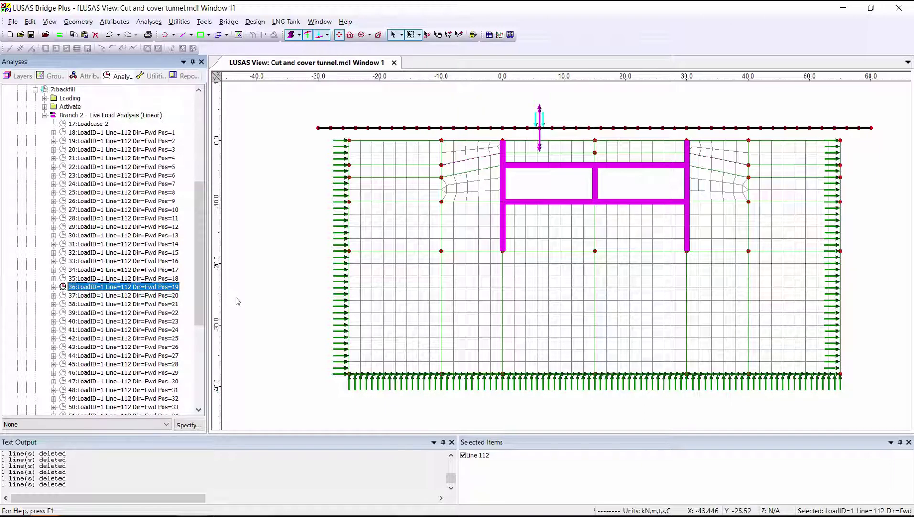
left_click_drag(200, 237, 199, 317)
Review the max envelope settings and rename the envelope to 'Live Load Envelope'
double_click(141, 378)
left_click_drag(630, 209, 627, 296)
left_click(477, 384)
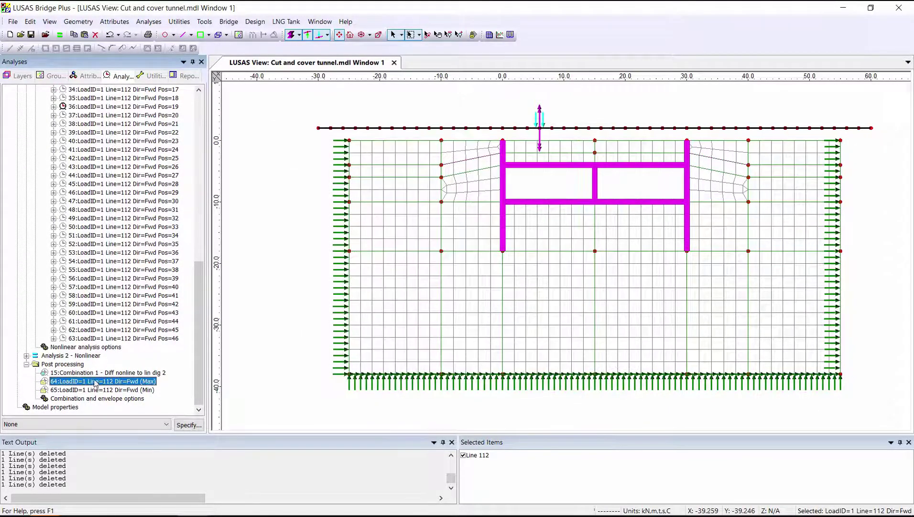
left_click(85, 383)
type("Live Load Envelope")
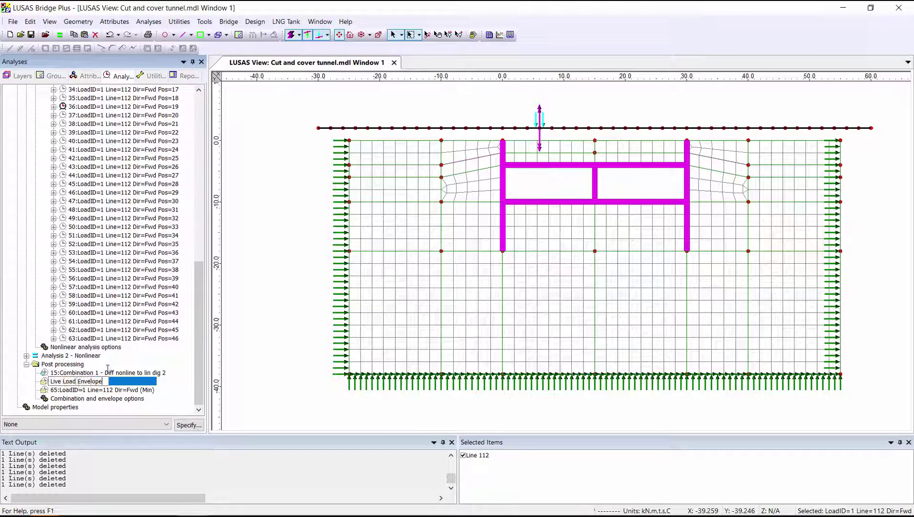
key("Return")
Solve Branch 2 and switch on the Mz bending moment diagrams on the tunnel frame
left_click(59, 34)
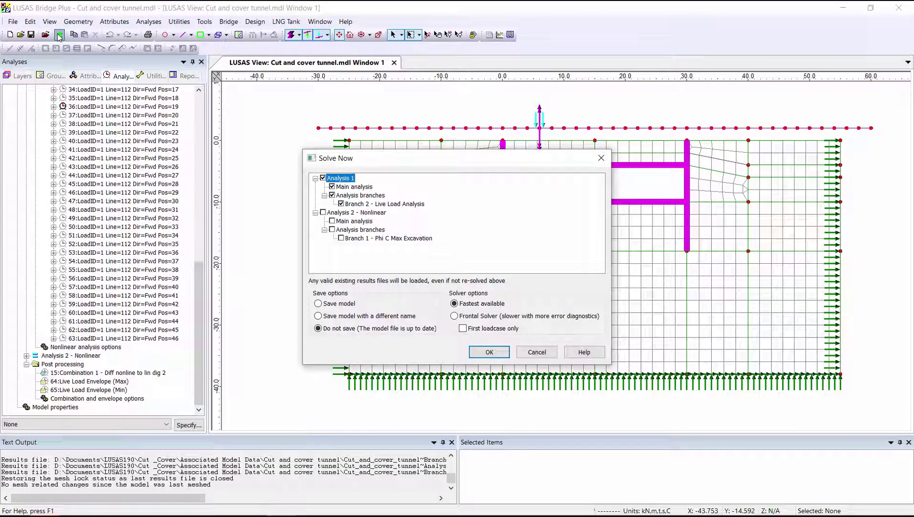
left_click(486, 351)
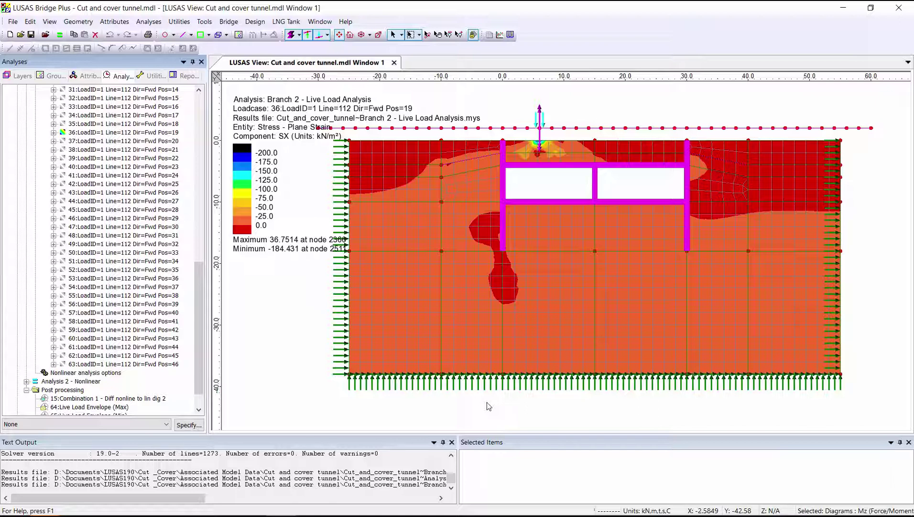
left_click(19, 75)
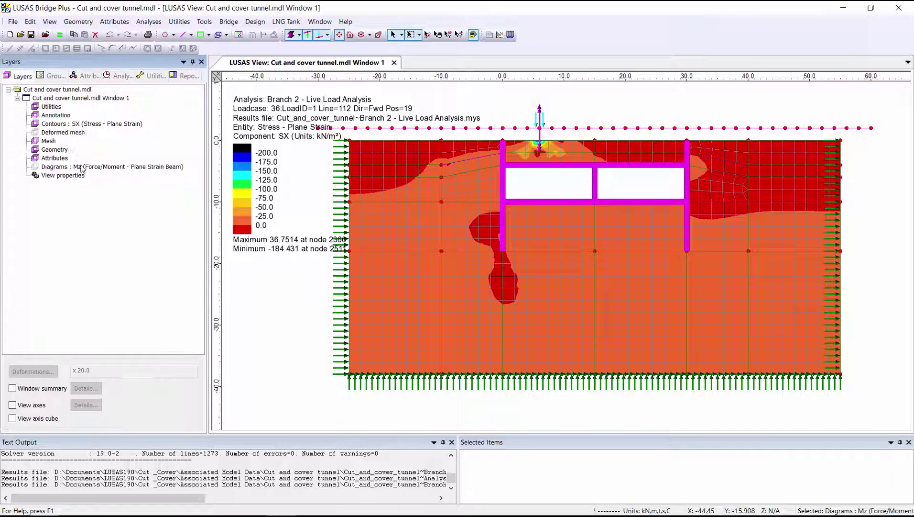
right_click(84, 167)
left_click(111, 210)
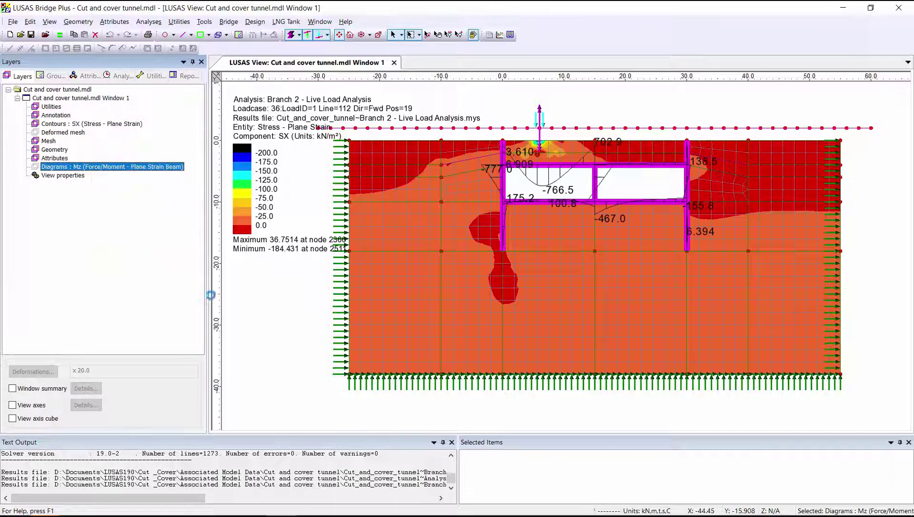